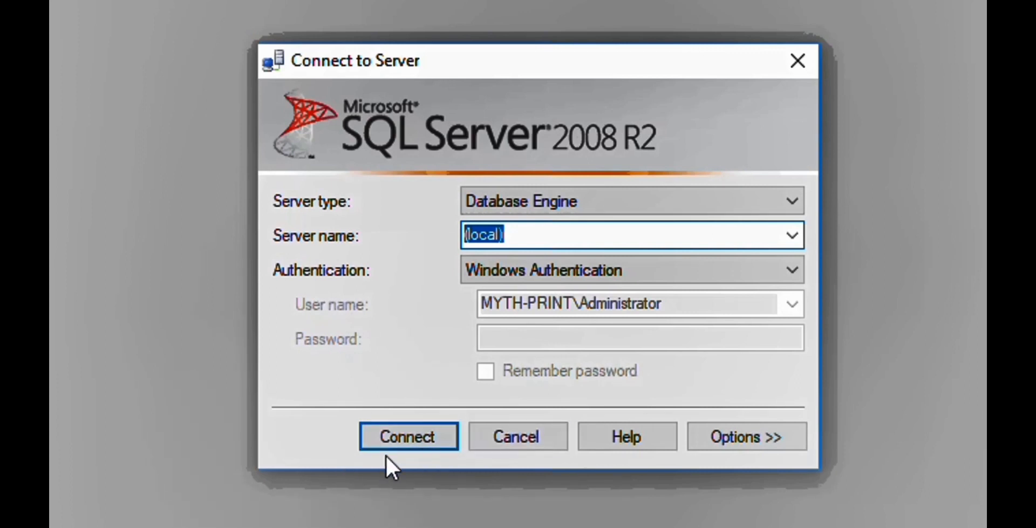
# Connect to the (local) Database Engine with Windows Authentication and expand the Databases folder
pyautogui.click(410, 436)
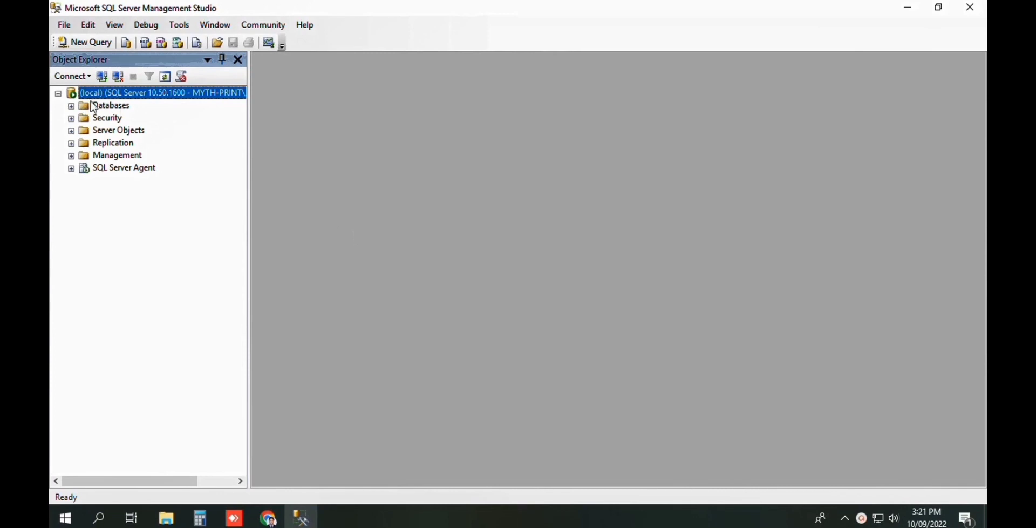
pyautogui.click(92, 106)
pyautogui.click(100, 117)
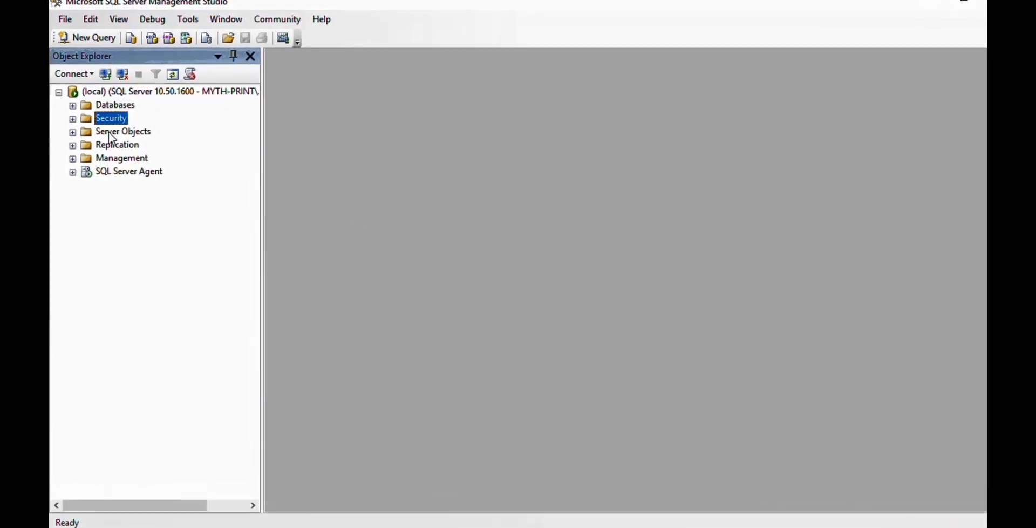
pyautogui.click(110, 131)
pyautogui.click(105, 105)
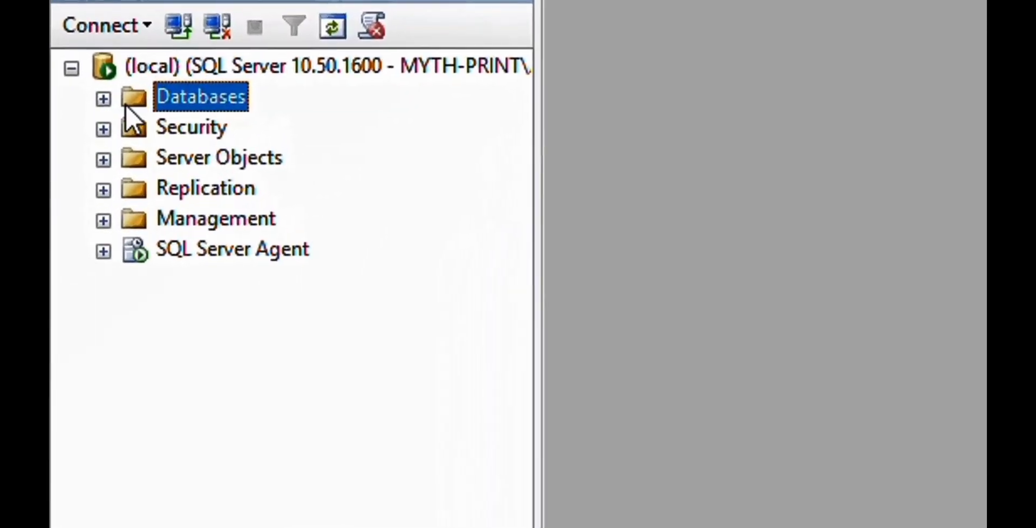
pyautogui.click(103, 99)
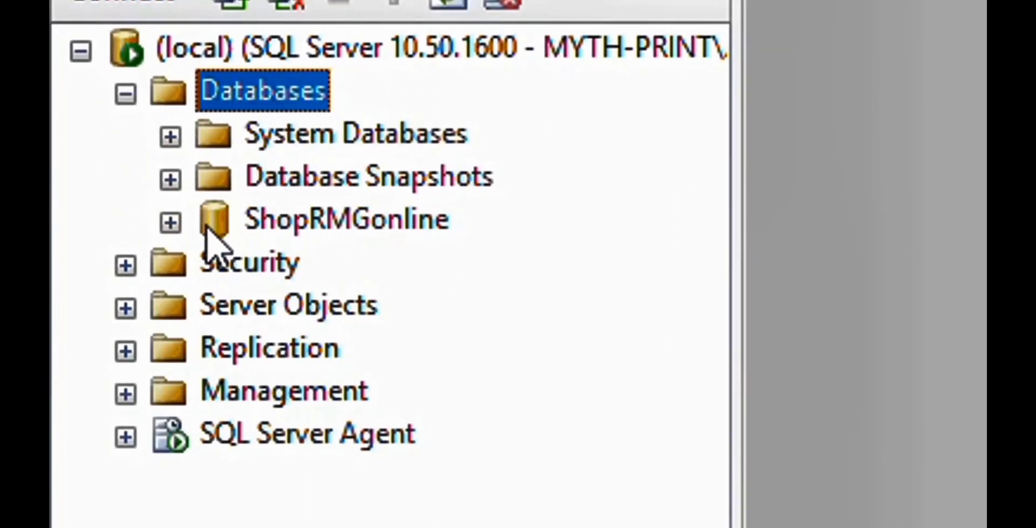
# Open the database restore task for the ShopRMGonline database
pyautogui.click(267, 224)
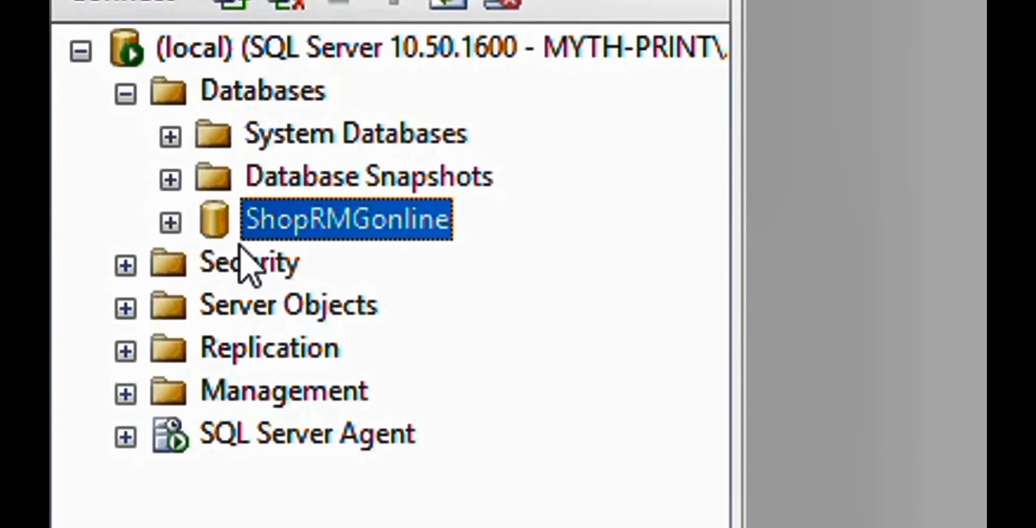
pyautogui.rightClick(296, 221)
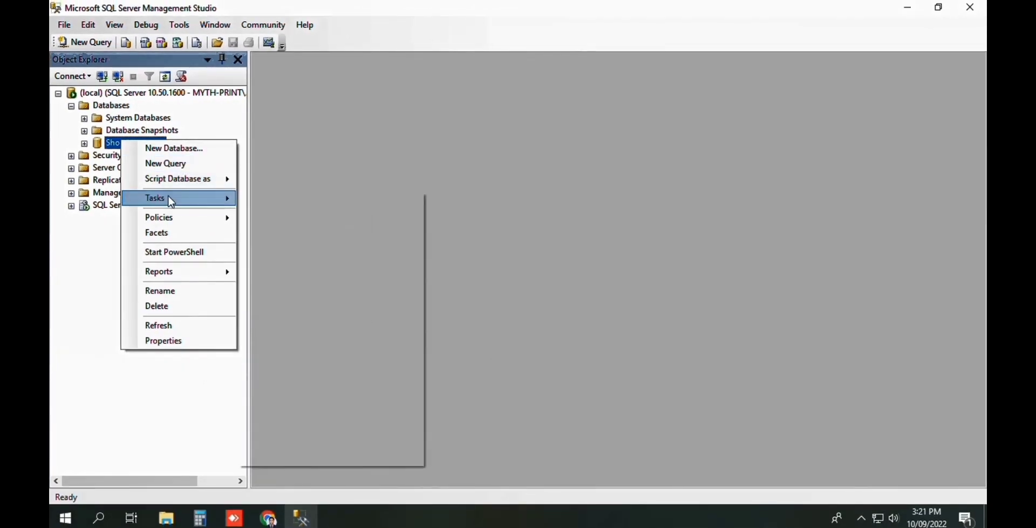
pyautogui.moveTo(168, 198)
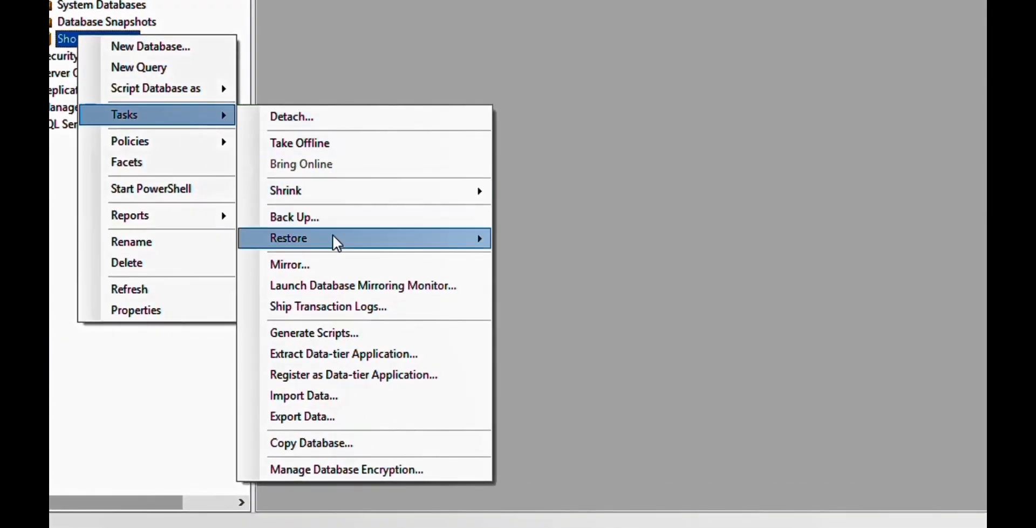
pyautogui.moveTo(333, 239)
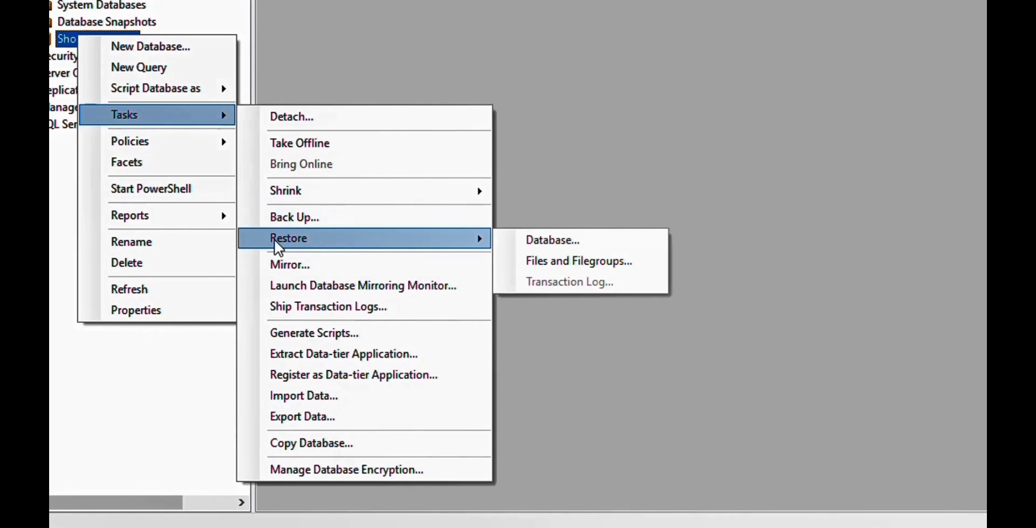
pyautogui.click(581, 242)
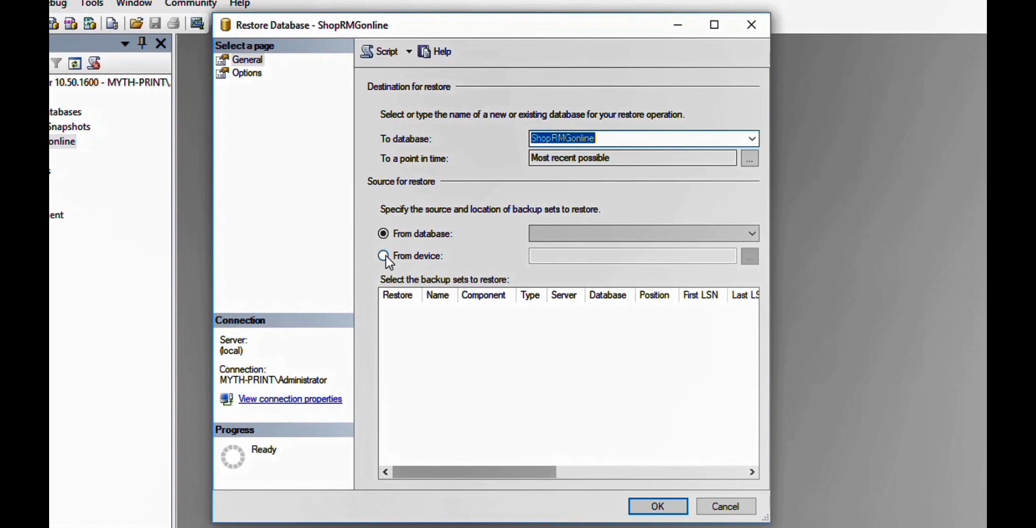
# Set the restore source to a device and start adding a backup file location
pyautogui.click(384, 256)
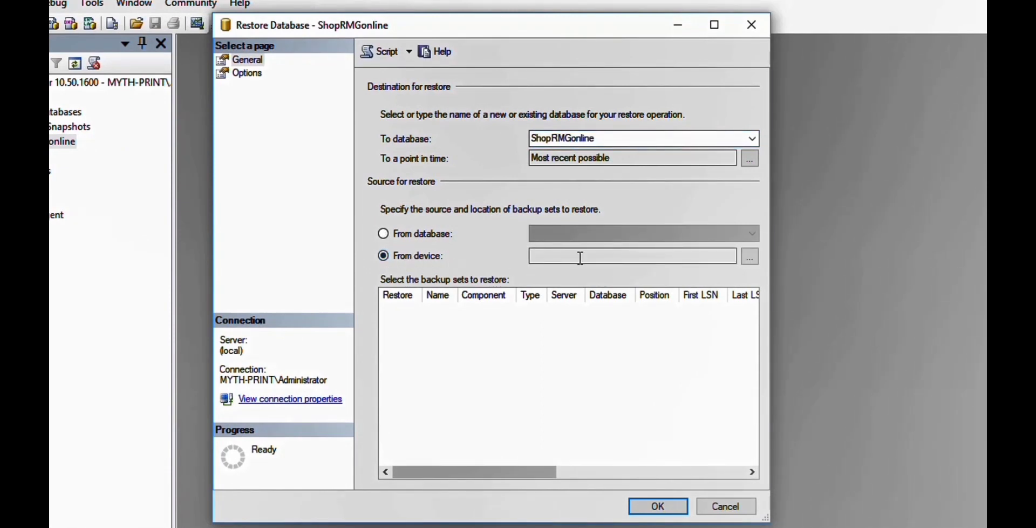
pyautogui.click(748, 258)
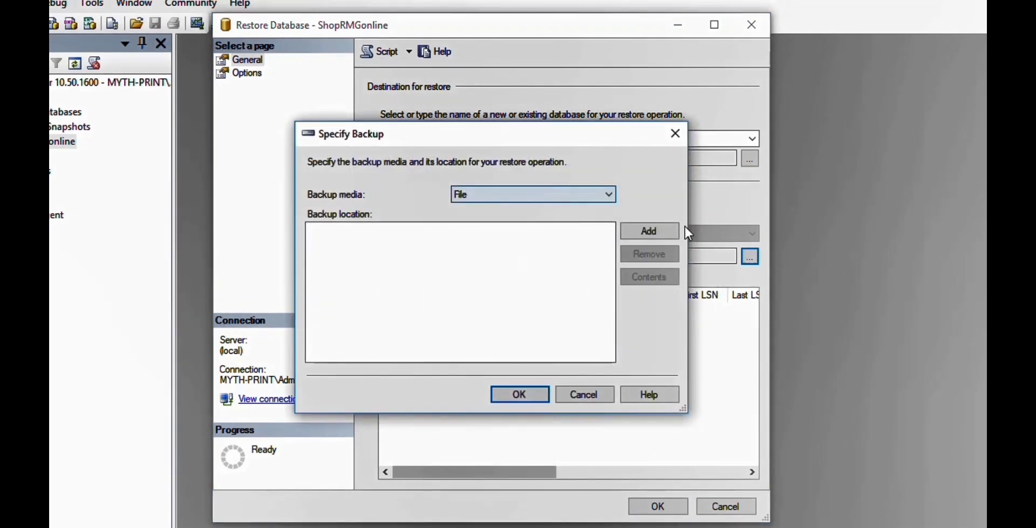
pyautogui.click(649, 232)
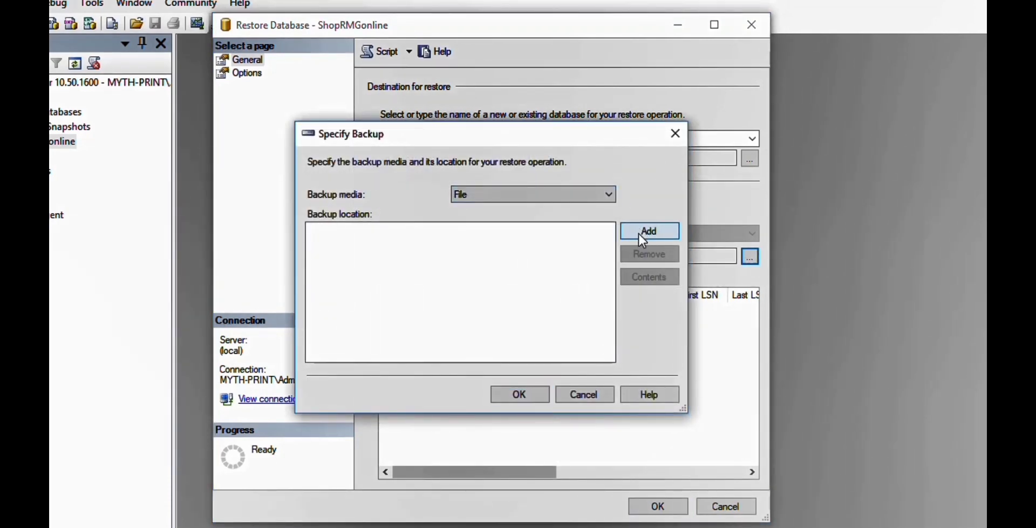
# Collapse the C: drive, then expand the H: drive and the personal folder that holds All Shop Inventory
pyautogui.scroll(6, 421, 208)
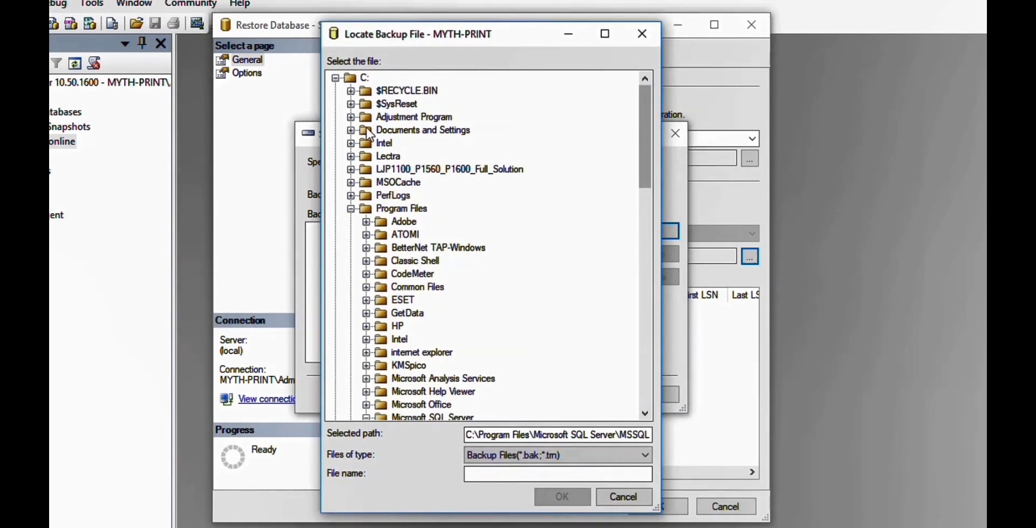
pyautogui.click(335, 78)
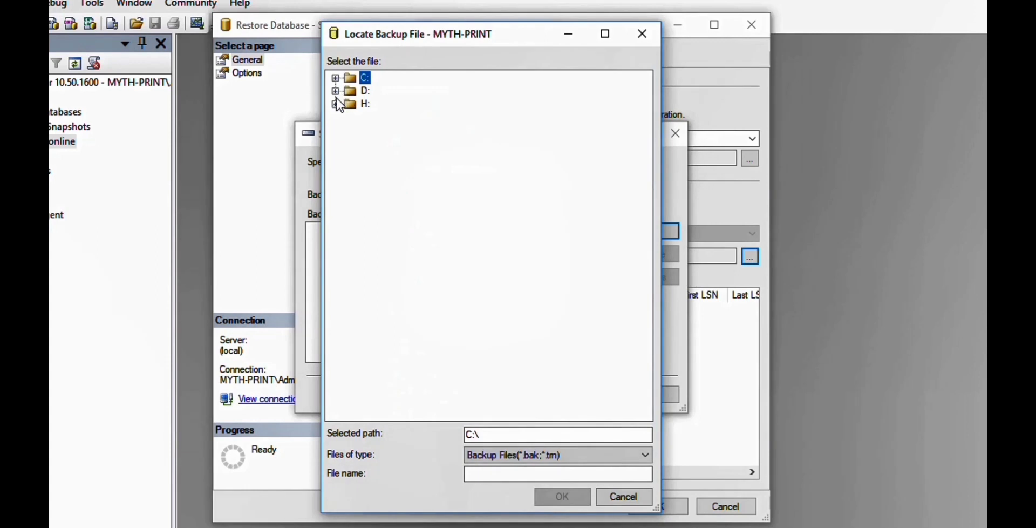
pyautogui.click(335, 104)
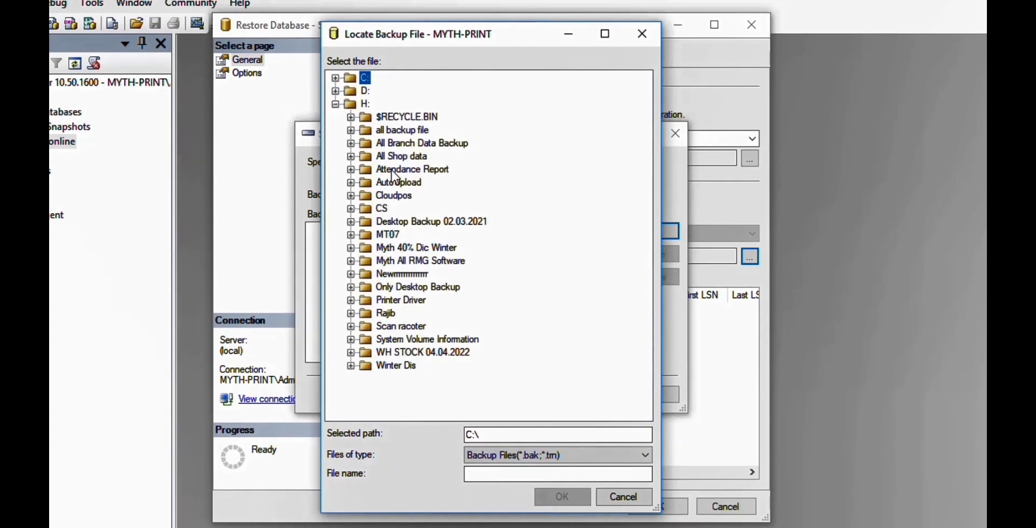
pyautogui.click(355, 322)
pyautogui.scroll(-3, 423, 267)
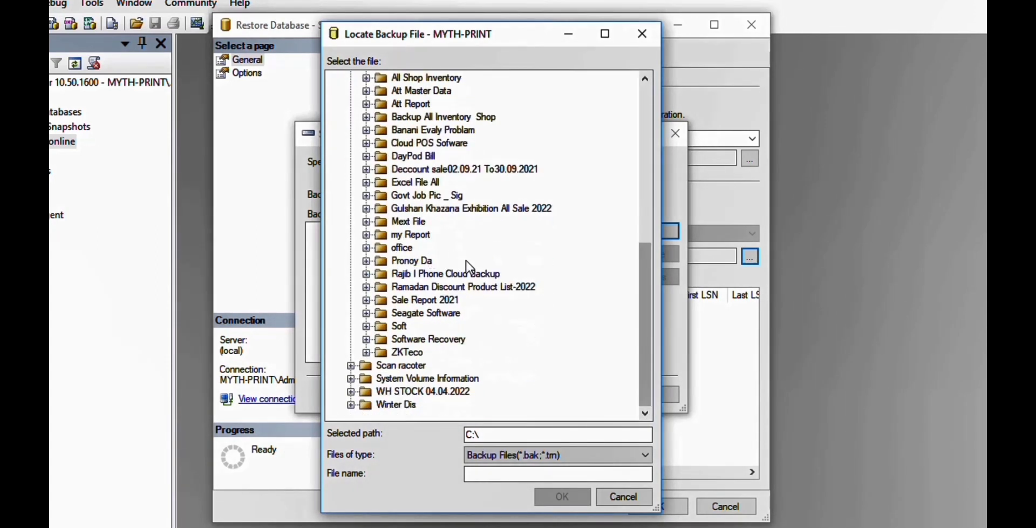
pyautogui.scroll(1, 479, 285)
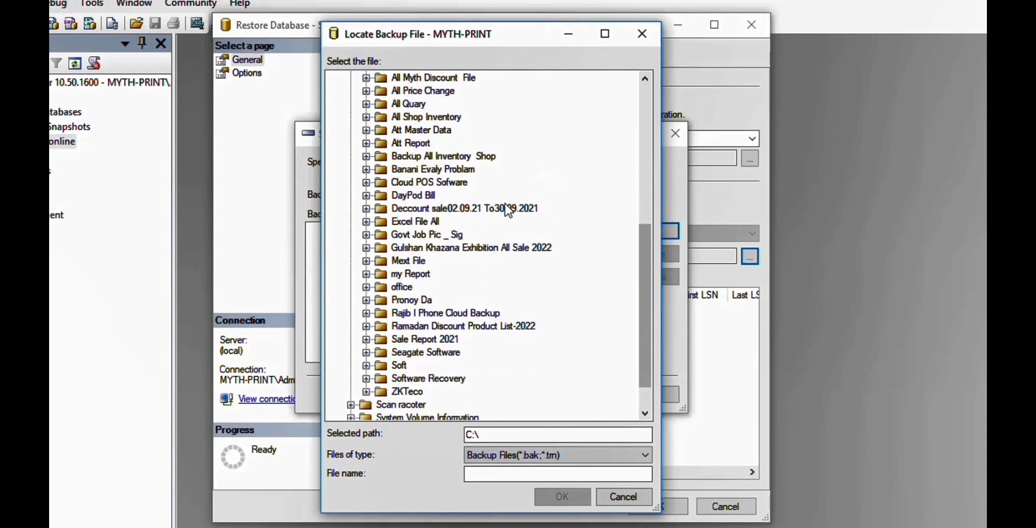
# Add MT04220224.bak from All Shop Inventory\RMG Software Inventory\Narsingdi Inventort 2022\After\Data as the backup location and accept it
pyautogui.click(366, 117)
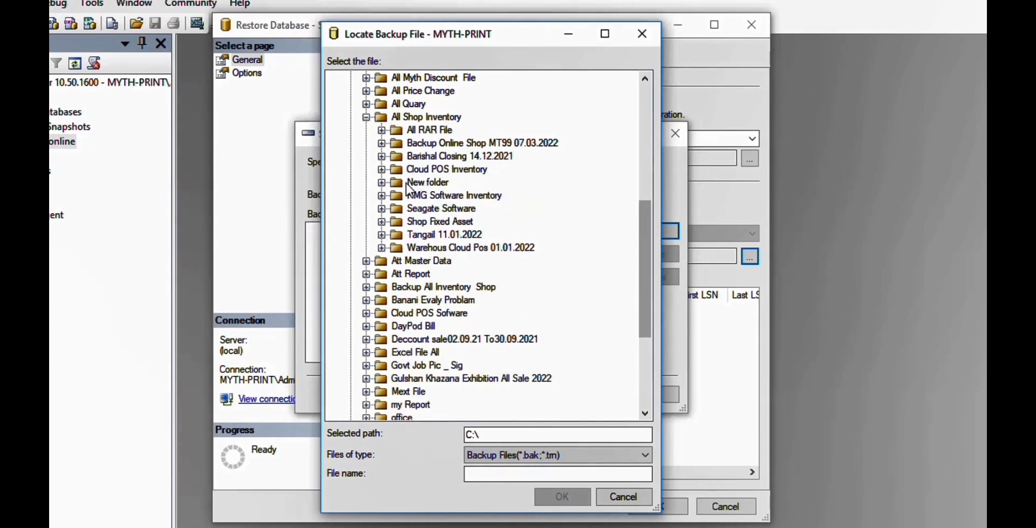
pyautogui.click(381, 195)
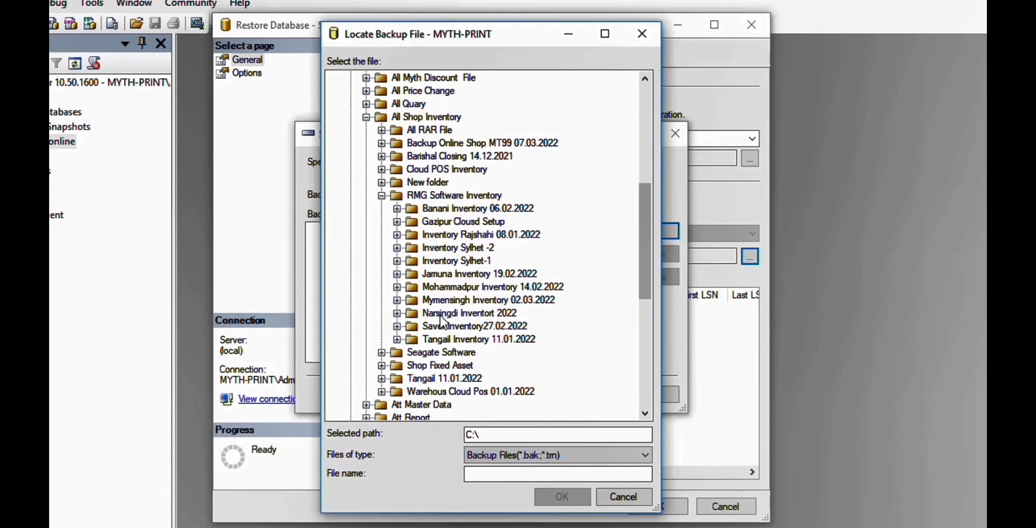
pyautogui.click(397, 312)
pyautogui.click(413, 326)
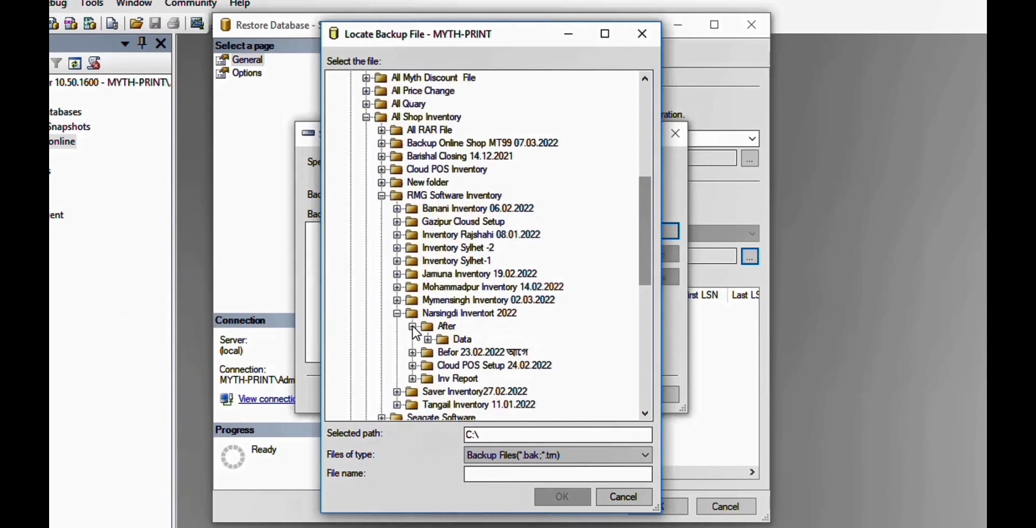
pyautogui.click(428, 339)
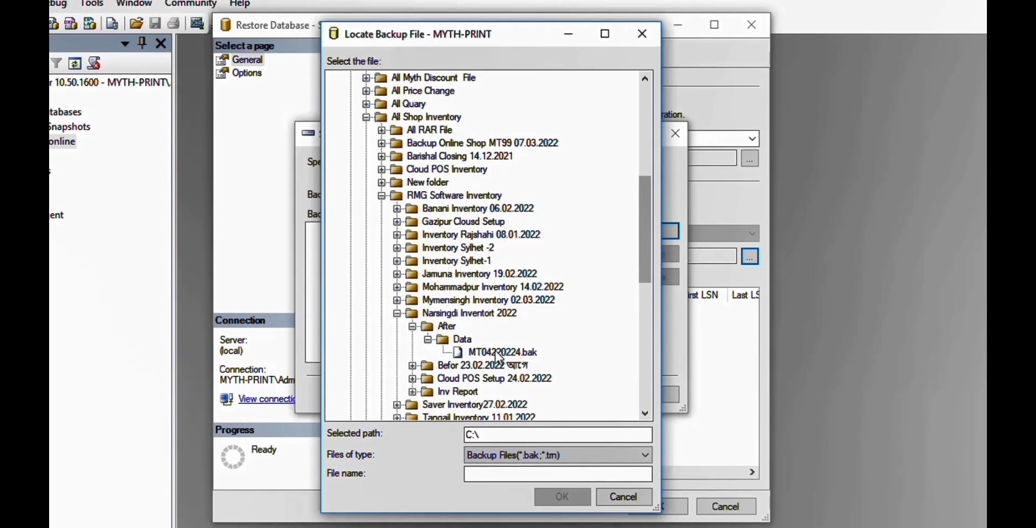
pyautogui.click(491, 352)
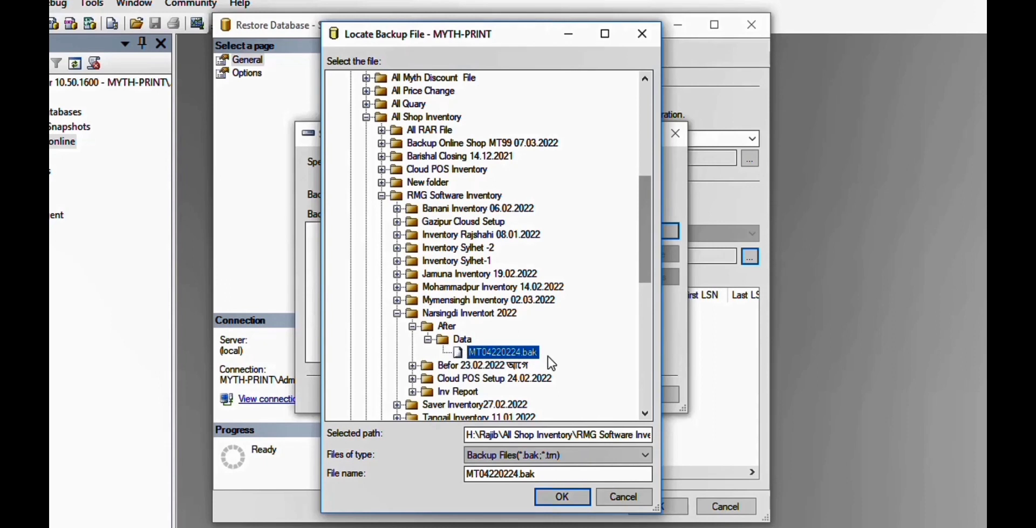
pyautogui.moveTo(540, 473); pyautogui.dragTo(473, 473)
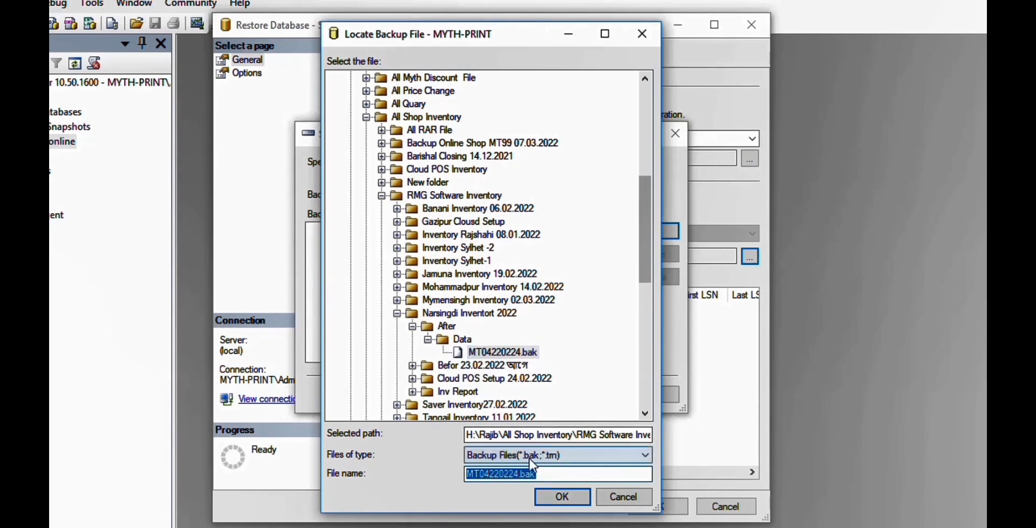
pyautogui.click(555, 499)
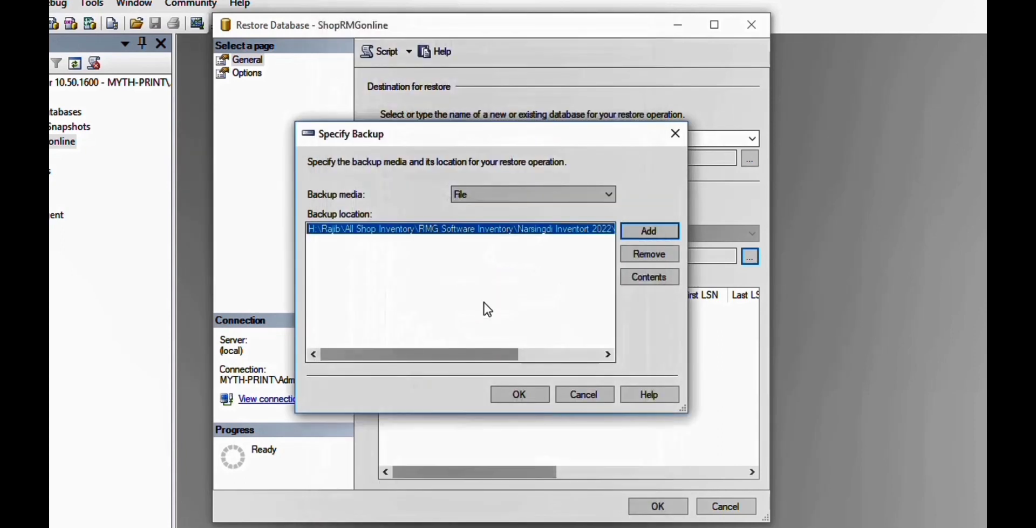
pyautogui.moveTo(448, 360); pyautogui.dragTo(407, 356)
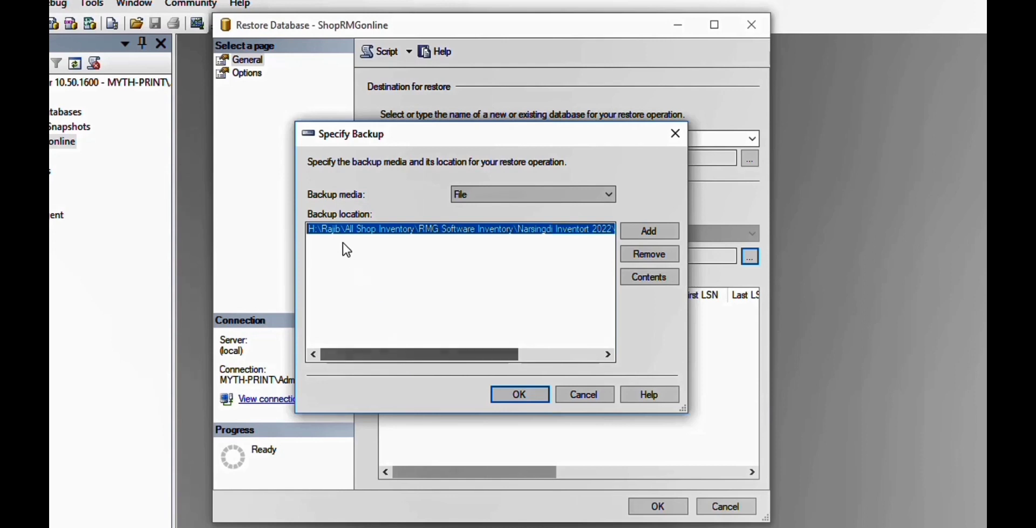
pyautogui.click(518, 396)
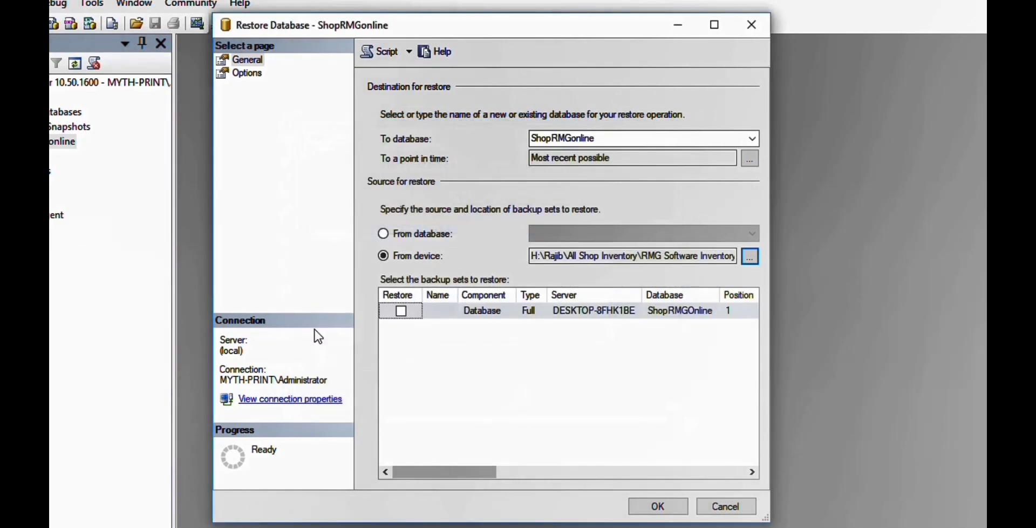
# Mark the full ShopRMGOnline backup set for restore and enable overwriting the existing database (WITH REPLACE)
pyautogui.moveTo(477, 472); pyautogui.dragTo(434, 473)
pyautogui.click(401, 311)
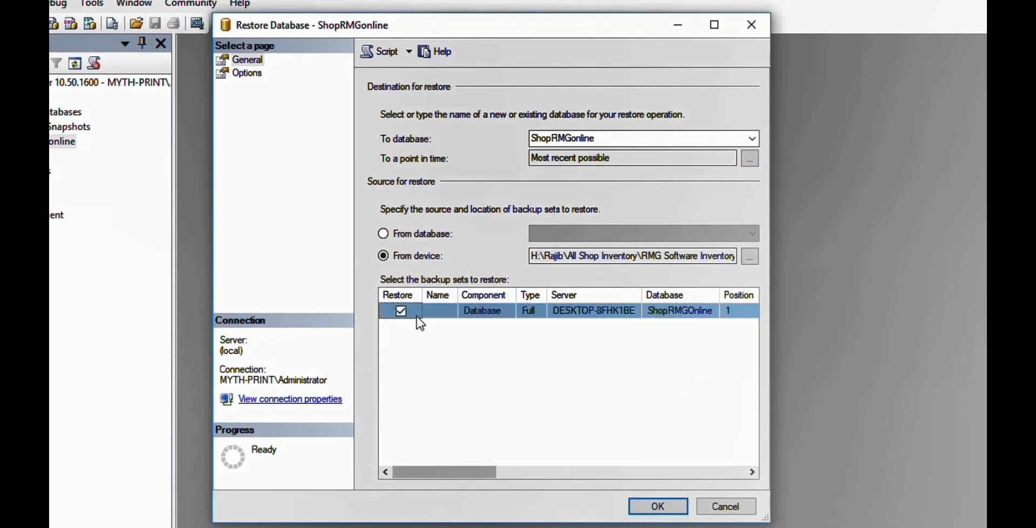
pyautogui.click(251, 74)
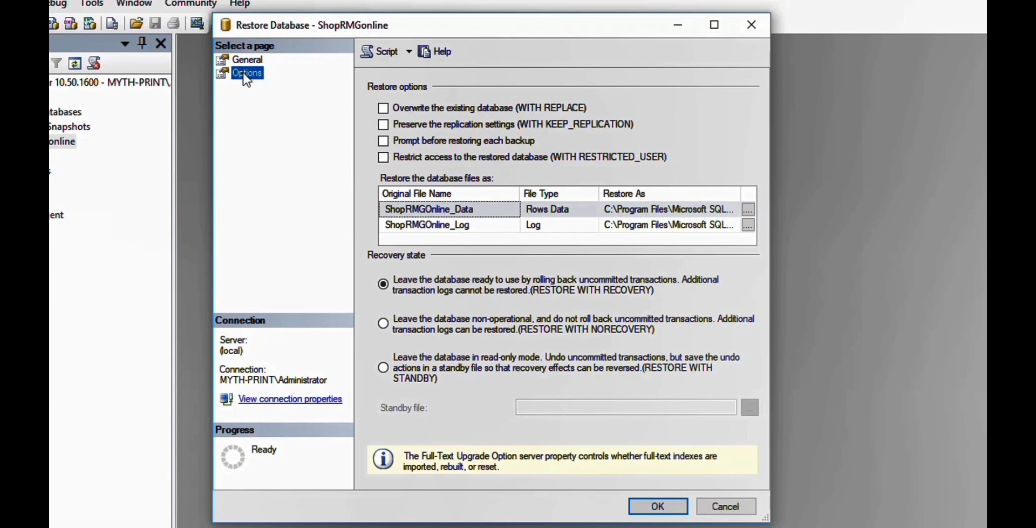
pyautogui.click(386, 108)
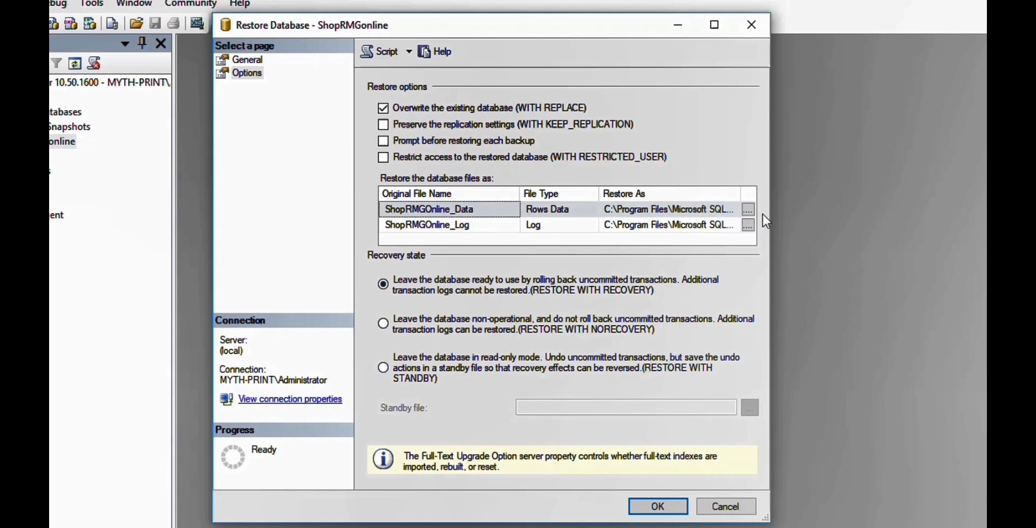
pyautogui.click(748, 209)
pyautogui.click(365, 91)
pyautogui.click(365, 104)
pyautogui.click(365, 77)
pyautogui.click(623, 496)
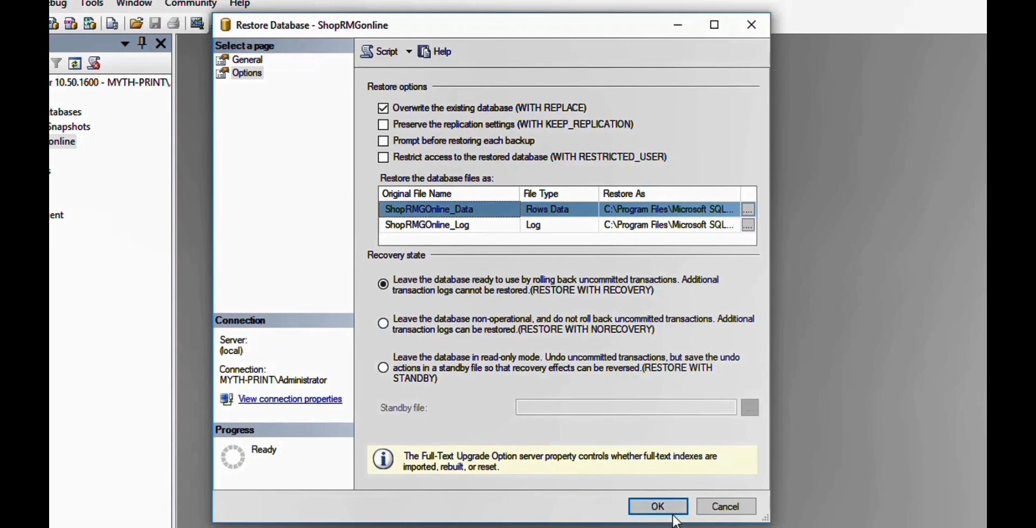
# Run the restore of the ShopRMGonline database and close the completion message
pyautogui.click(655, 508)
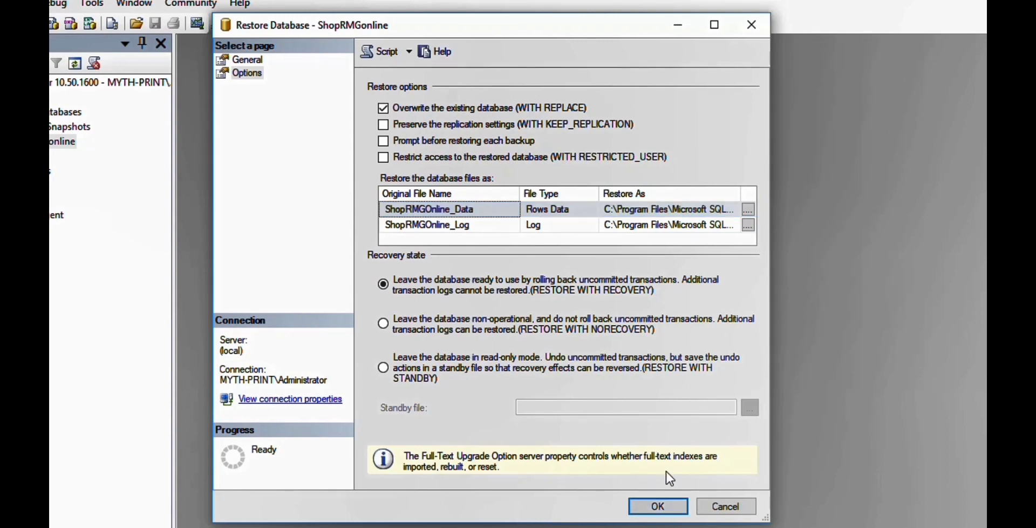
pyautogui.click(656, 506)
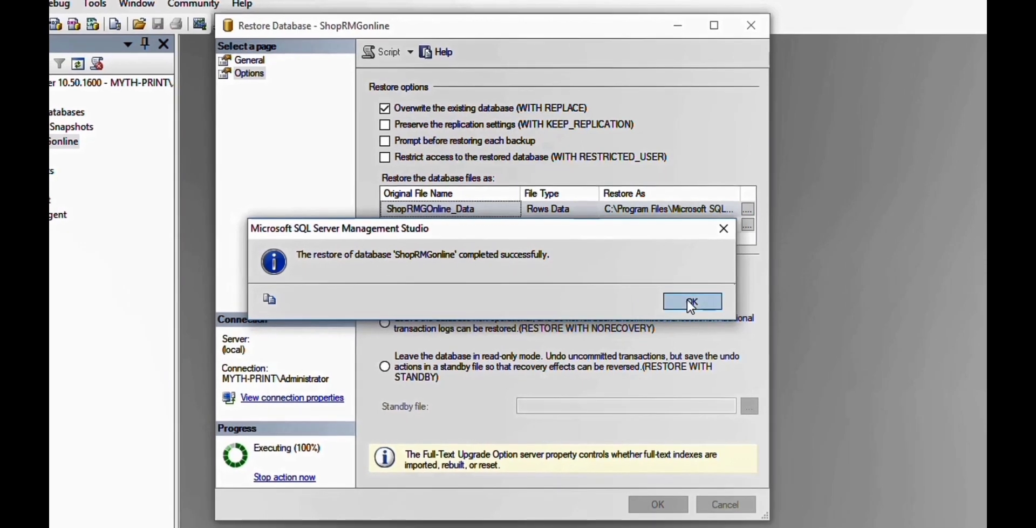
pyautogui.click(688, 306)
# Expand the restored ShopRMGonline database and its Tables folder to view the tables
pyautogui.doubleClick(81, 141)
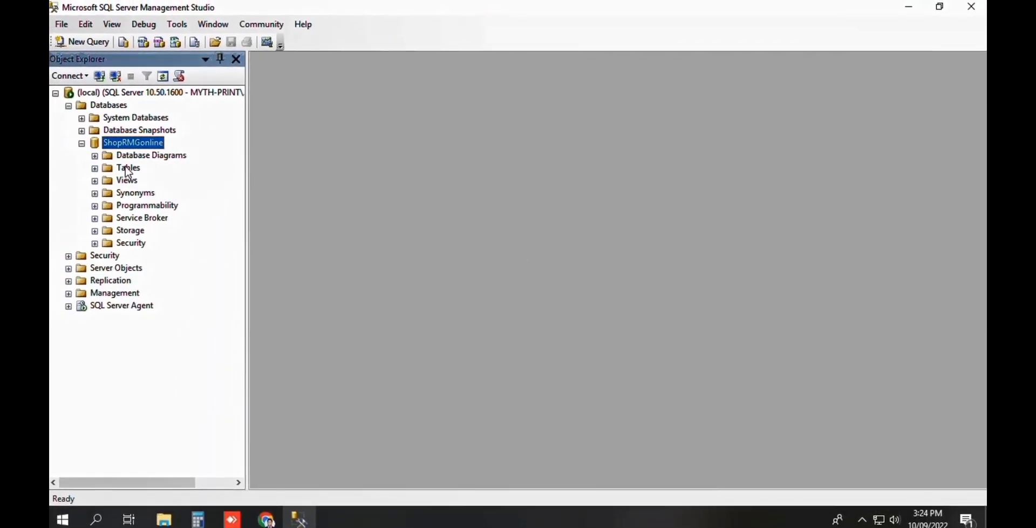
pyautogui.click(122, 168)
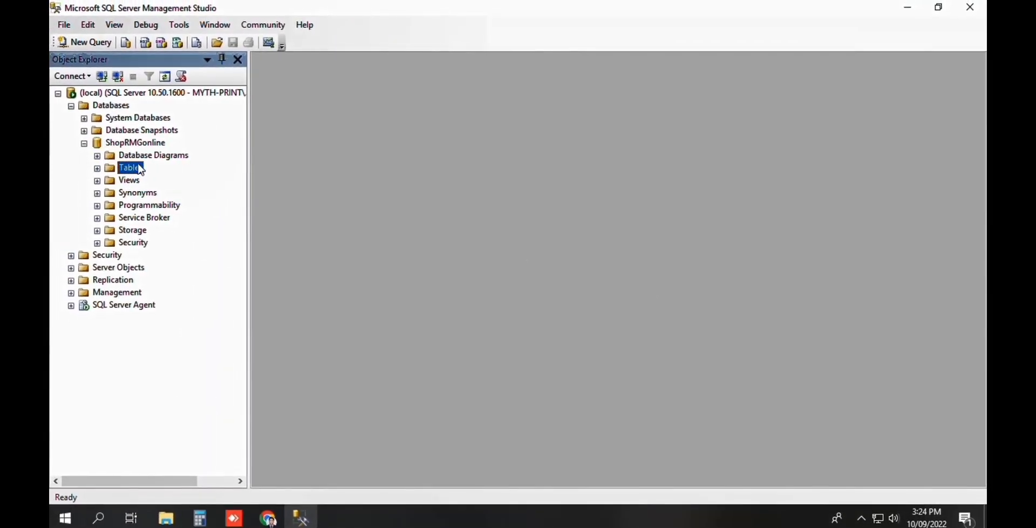
pyautogui.click(97, 168)
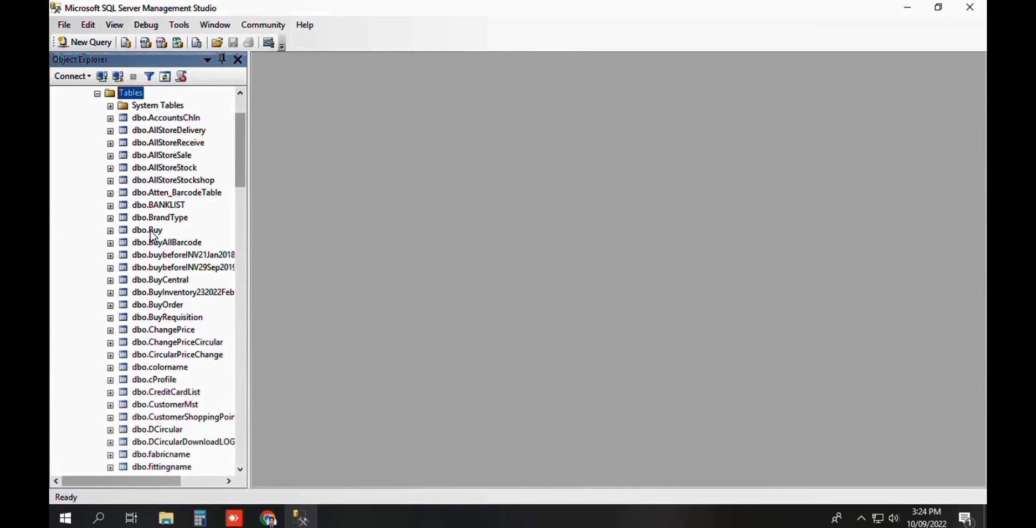
# Select the top 1000 rows of the dbo.Buy table in the restored ShopRMGonline database
pyautogui.scroll(-3, 150, 348)
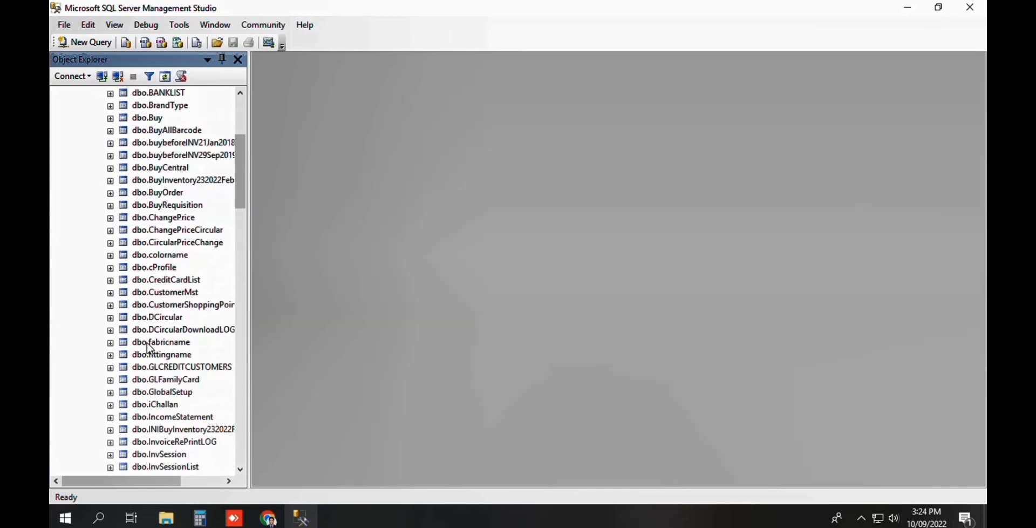
pyautogui.scroll(-18, 149, 348)
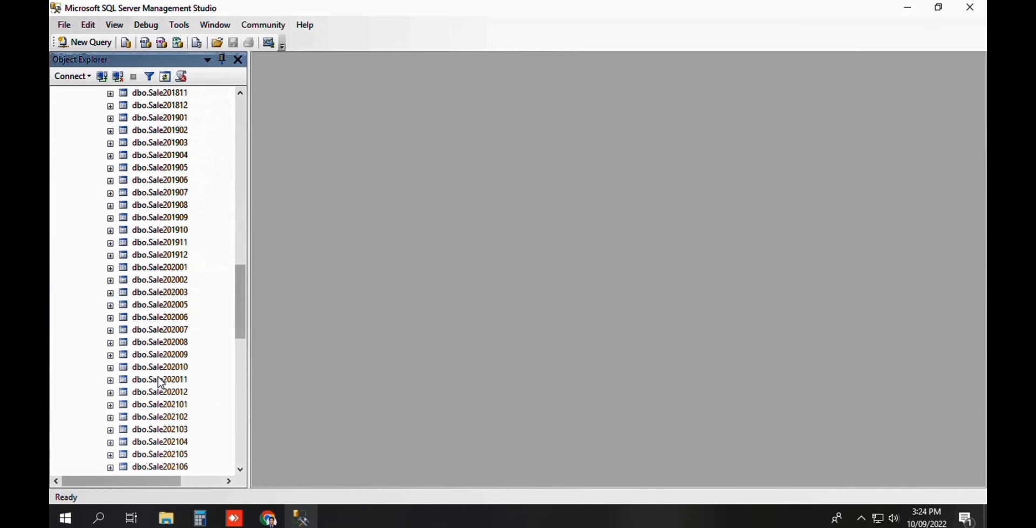
pyautogui.scroll(-7, 161, 383)
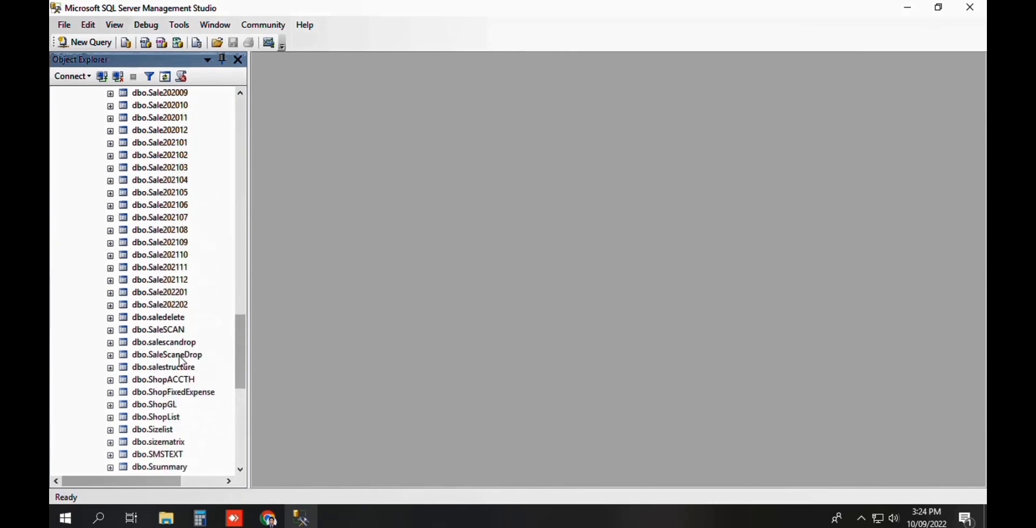
pyautogui.scroll(19, 182, 360)
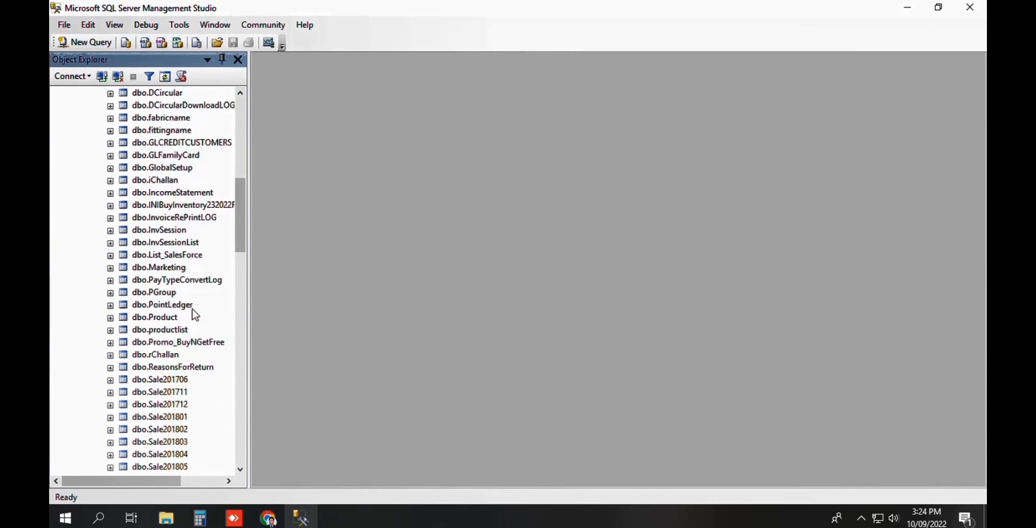
pyautogui.scroll(11, 192, 309)
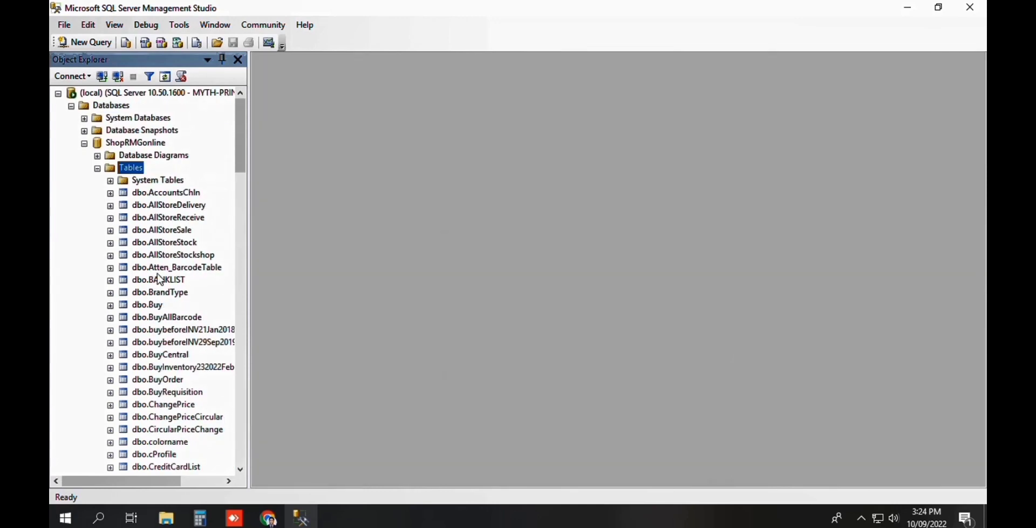
pyautogui.click(157, 309)
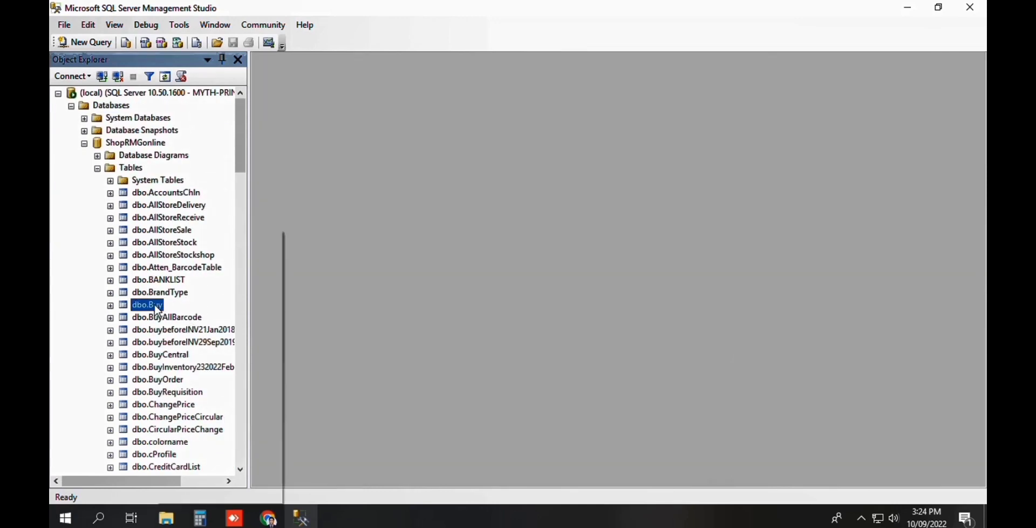
pyautogui.rightClick(158, 310)
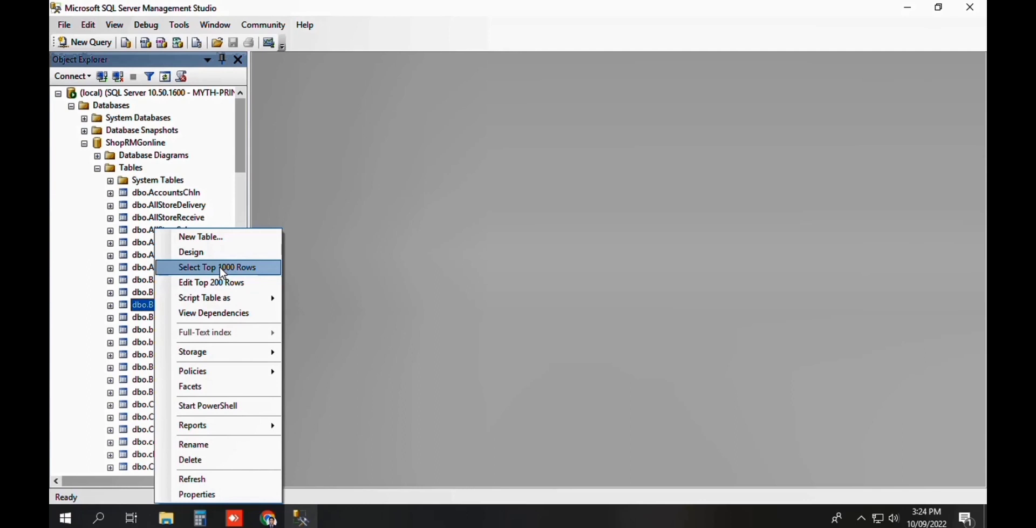
pyautogui.click(219, 267)
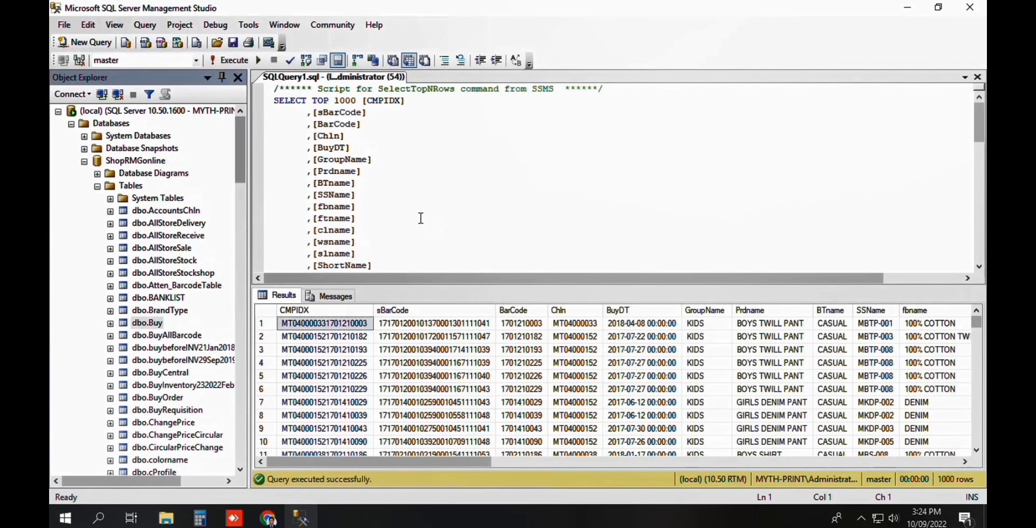
# Add a Where BarCode ='' condition on a new line after the query's FROM clause
pyautogui.scroll(-14, 421, 217)
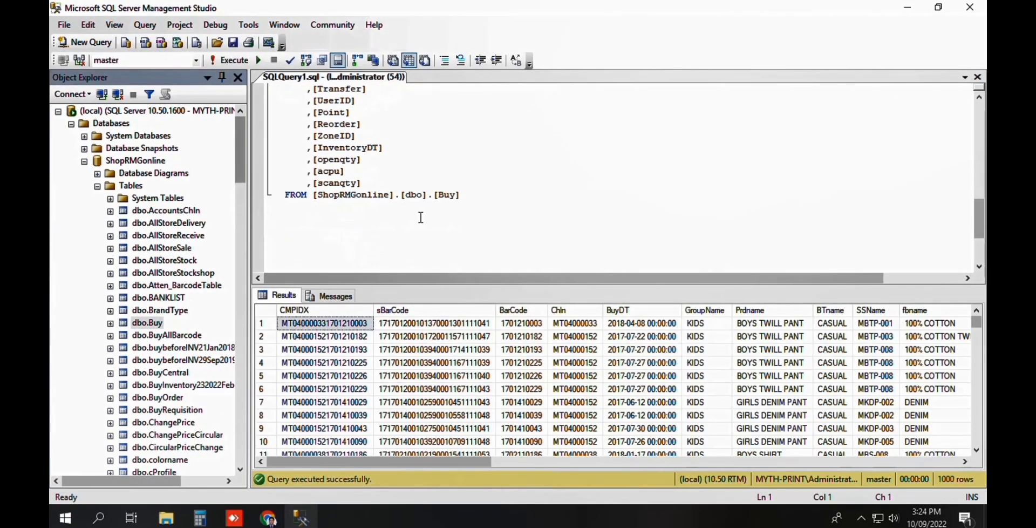
pyautogui.click(477, 196)
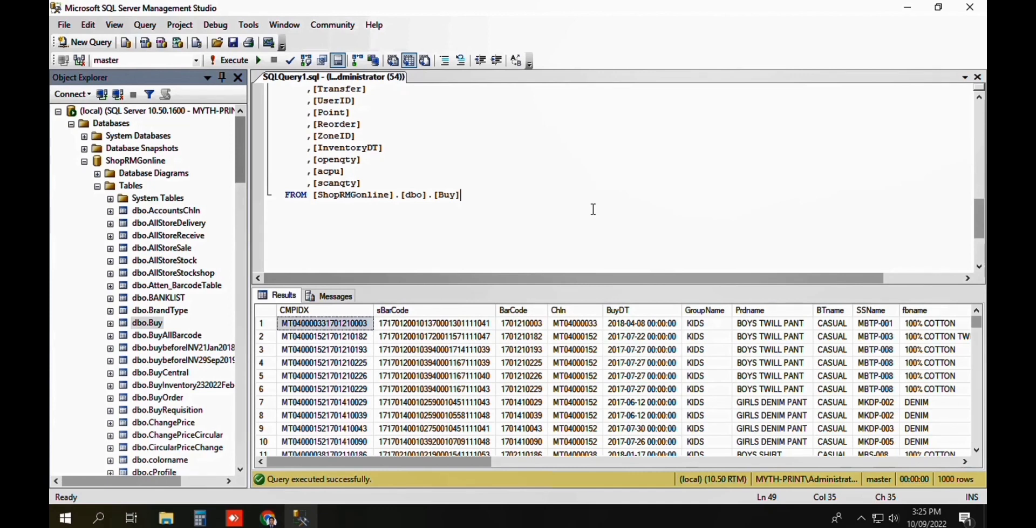
pyautogui.press('Return')
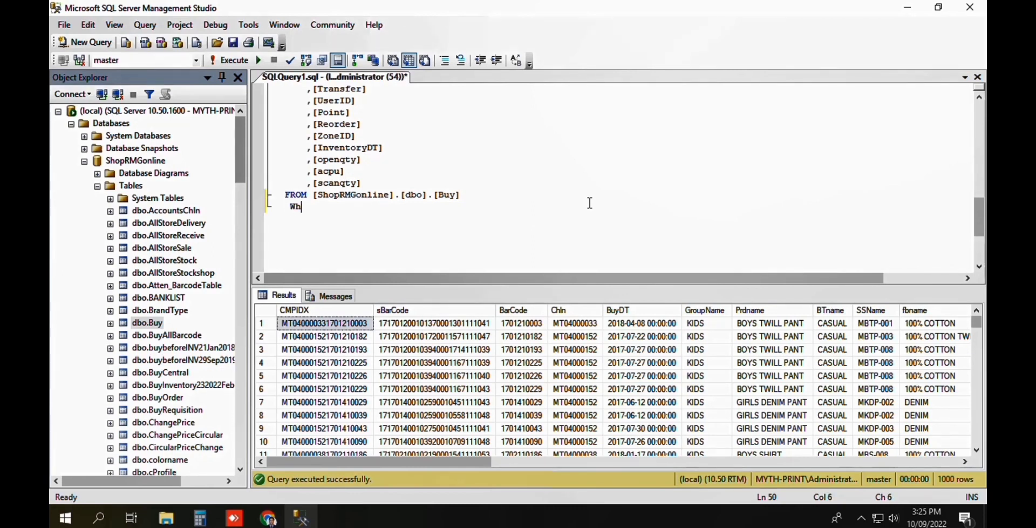
pyautogui.write('Where BarCode =')
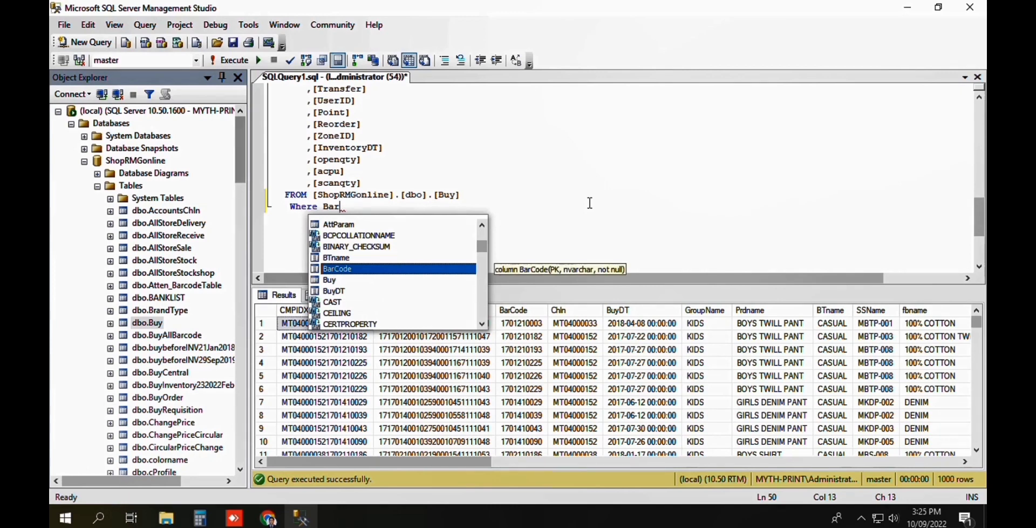
pyautogui.press('Tab')
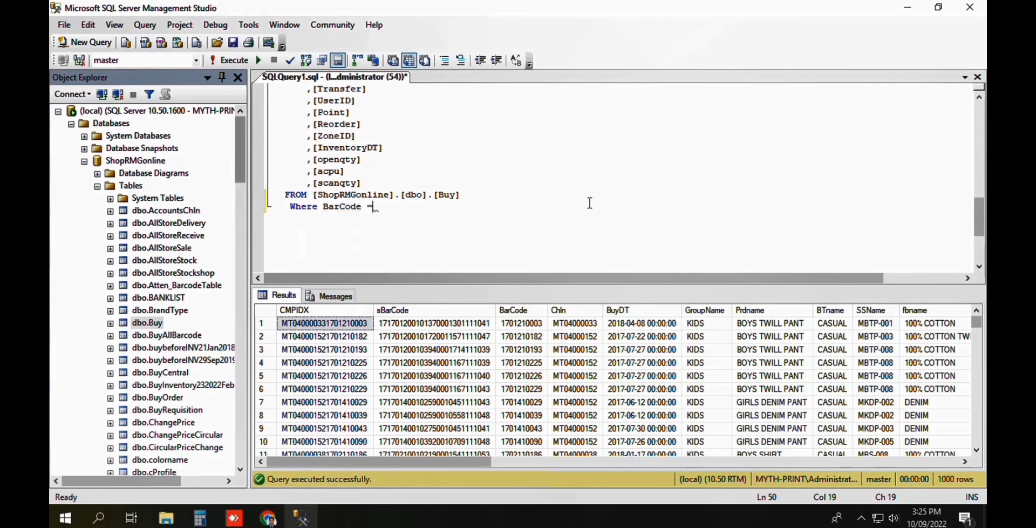
pyautogui.hotkey('ctrl', 'space')
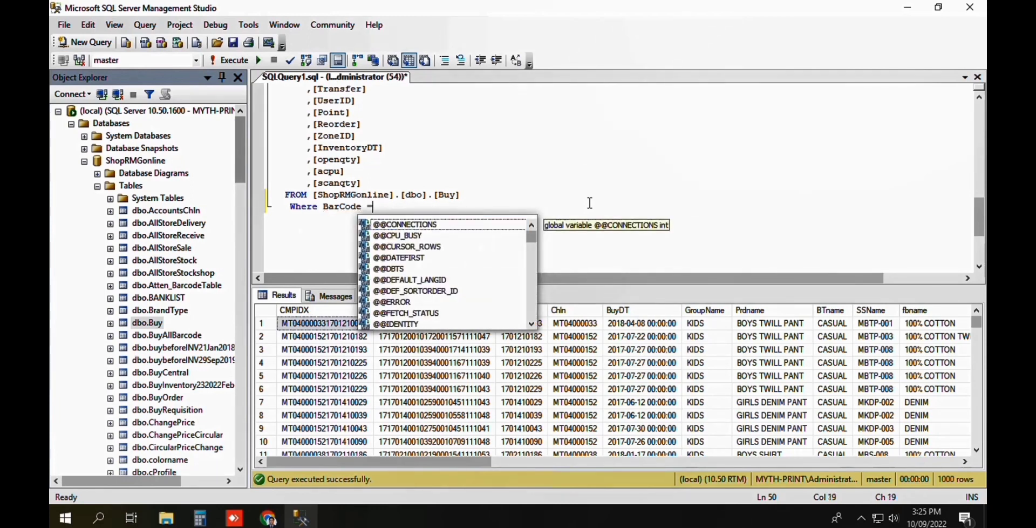
pyautogui.write("''")
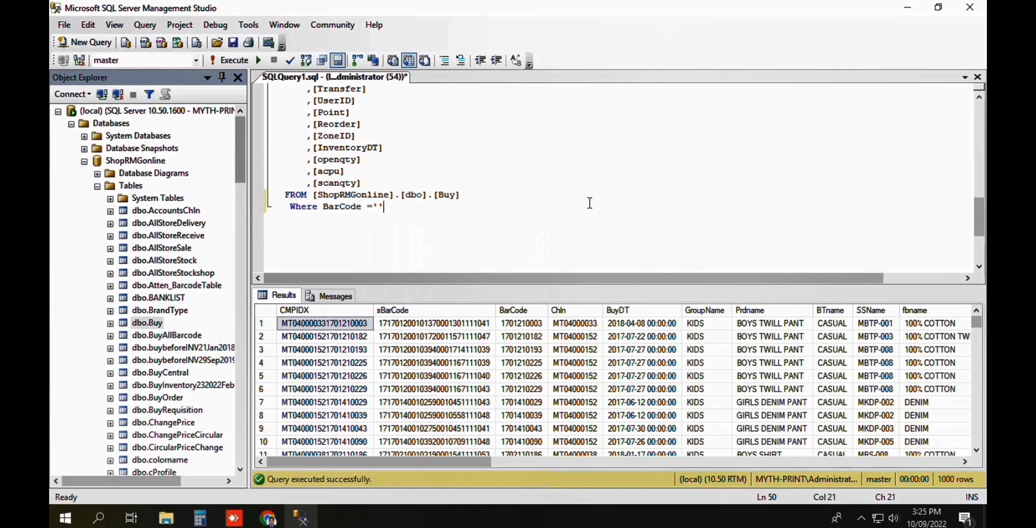
pyautogui.click(380, 206)
pyautogui.write('170141')
pyautogui.write('0090')
pyautogui.moveTo(445, 207); pyautogui.dragTo(367, 207)
pyautogui.click(470, 214)
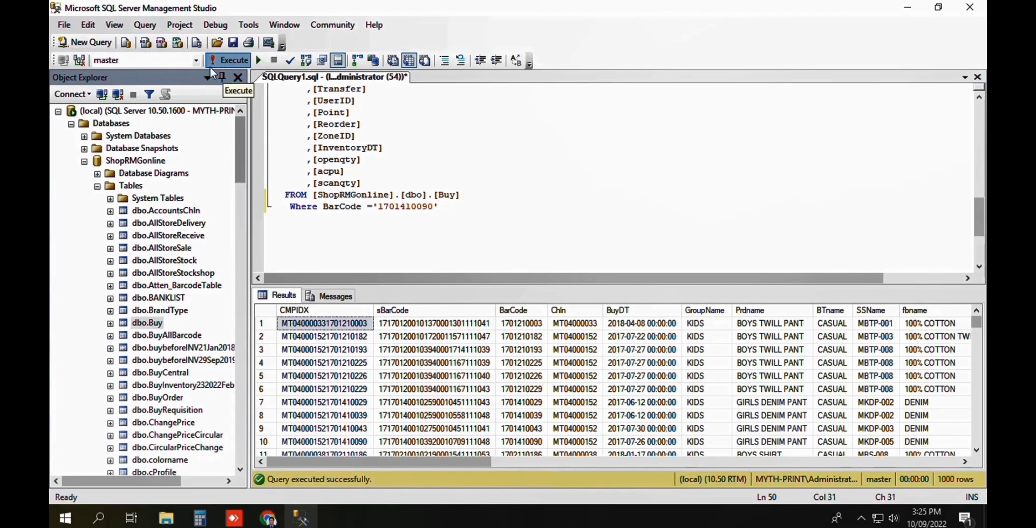
pyautogui.click(223, 59)
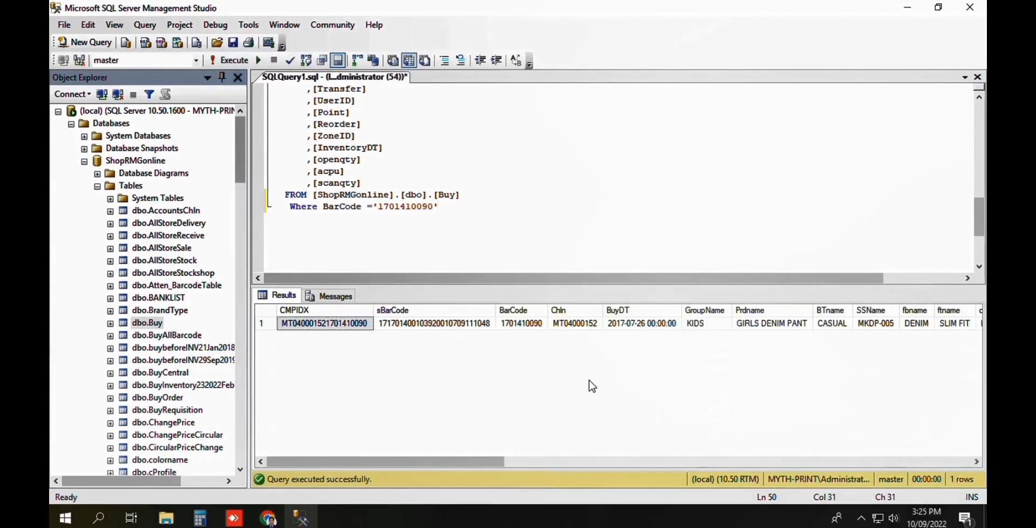
# Review the CMPIDX and sBarCode values of the returned row and close the query window
pyautogui.click(343, 327)
pyautogui.click(453, 325)
pyautogui.moveTo(488, 462); pyautogui.dragTo(413, 287)
pyautogui.click(429, 207)
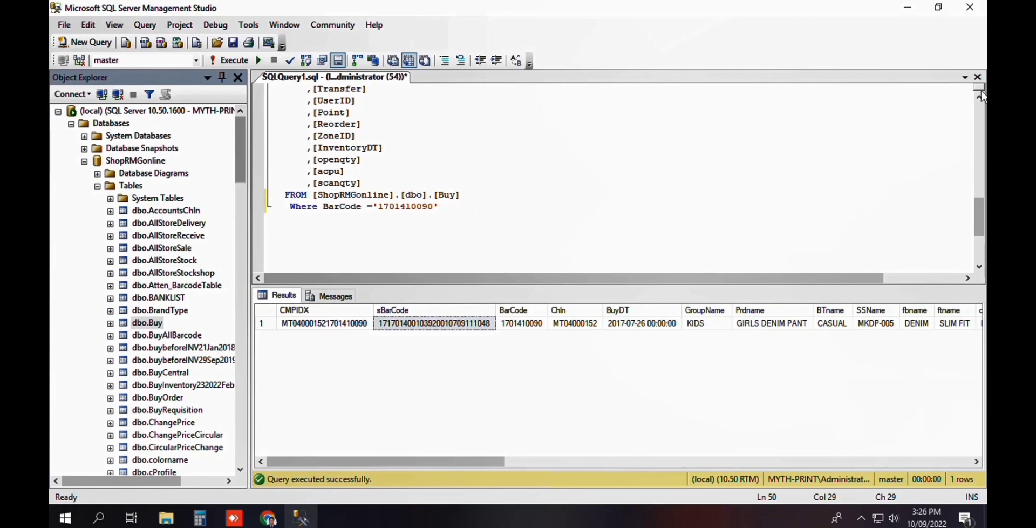
pyautogui.click(977, 76)
pyautogui.click(561, 345)
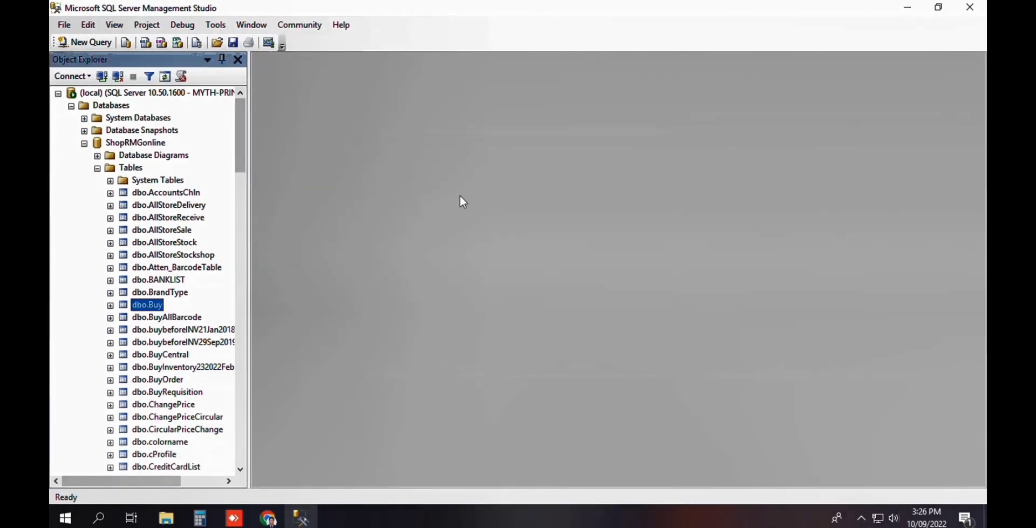
# Collapse the Tables folder and the ShopRMGonline database in the object tree
pyautogui.click(97, 167)
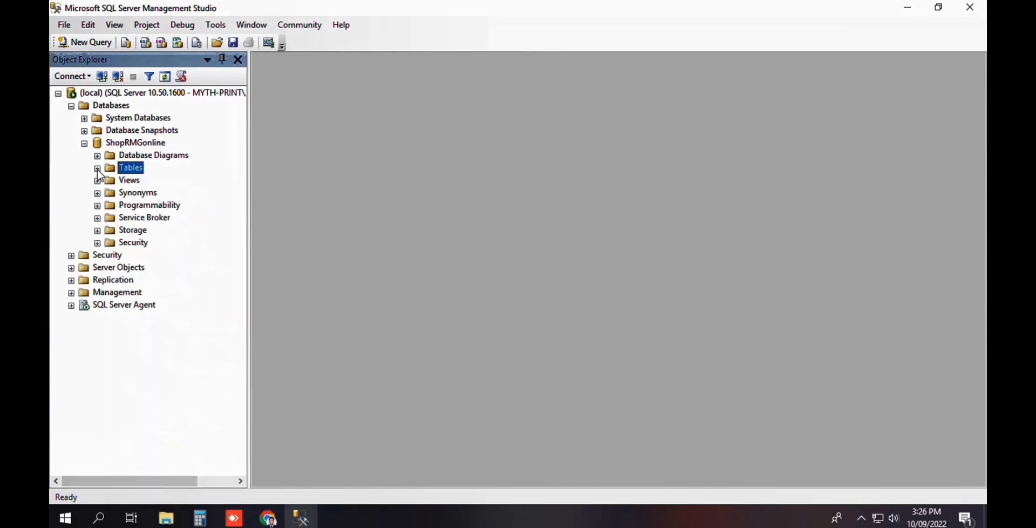
pyautogui.click(84, 144)
pyautogui.click(84, 143)
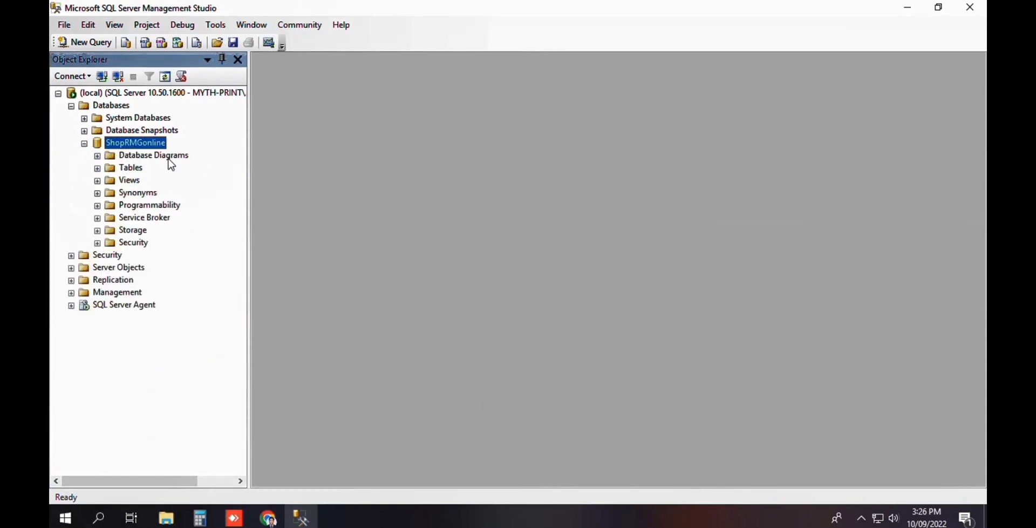
pyautogui.click(84, 144)
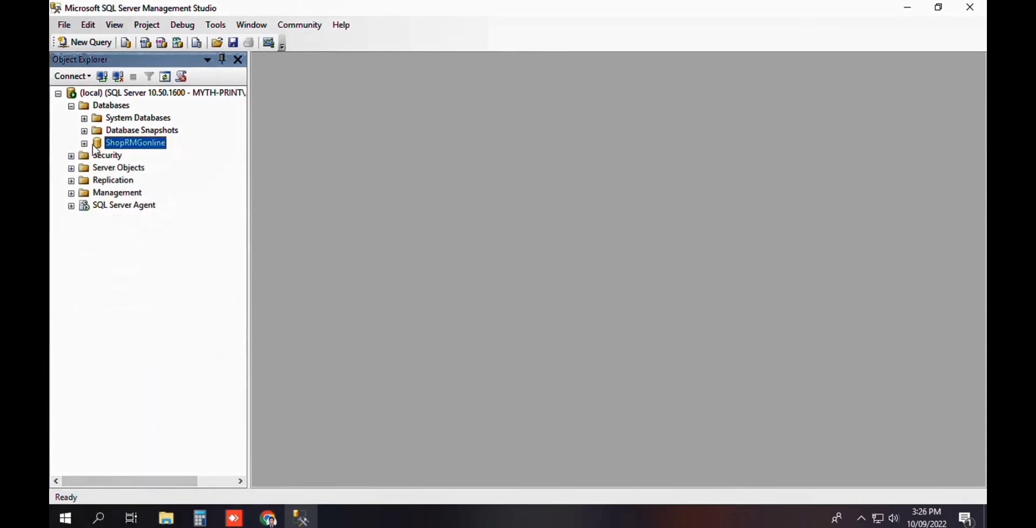
# Open the backup settings for the ShopRMGonline database and review the source database, backup type and full destination path
pyautogui.rightClick(145, 148)
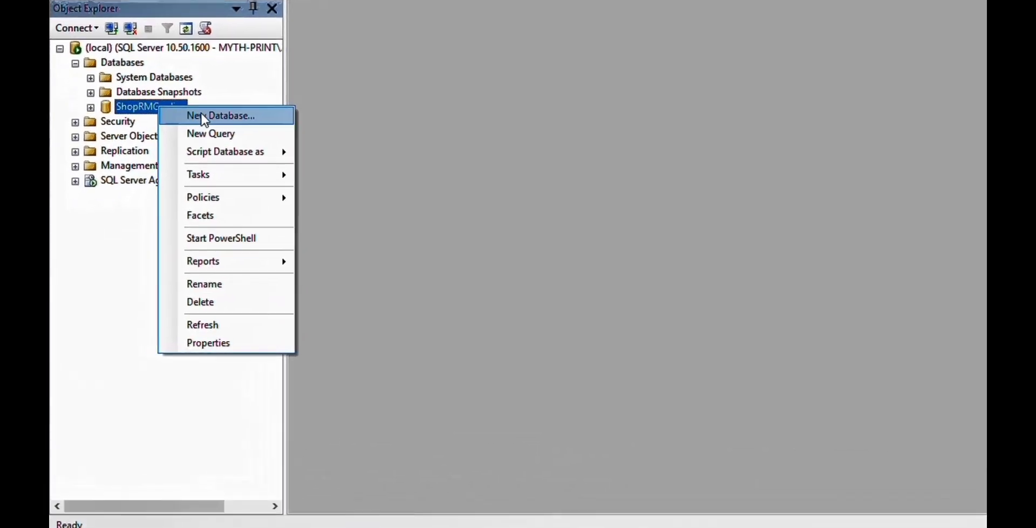
pyautogui.moveTo(224, 169)
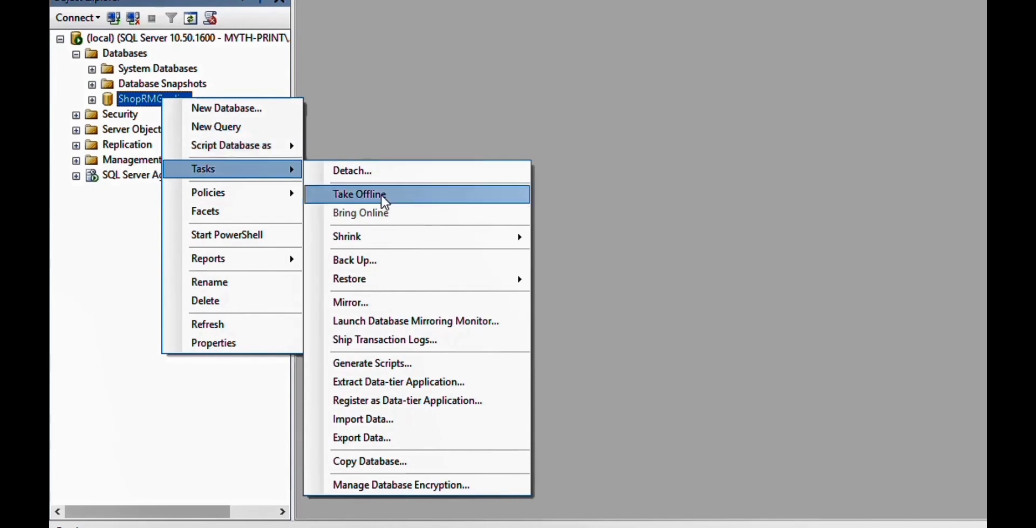
pyautogui.click(354, 261)
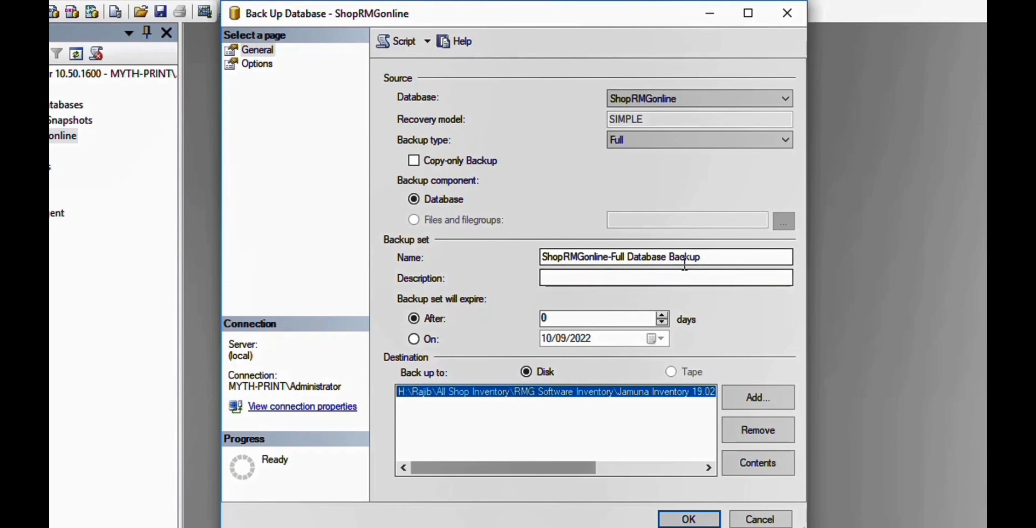
pyautogui.click(658, 278)
pyautogui.click(693, 98)
pyautogui.click(692, 98)
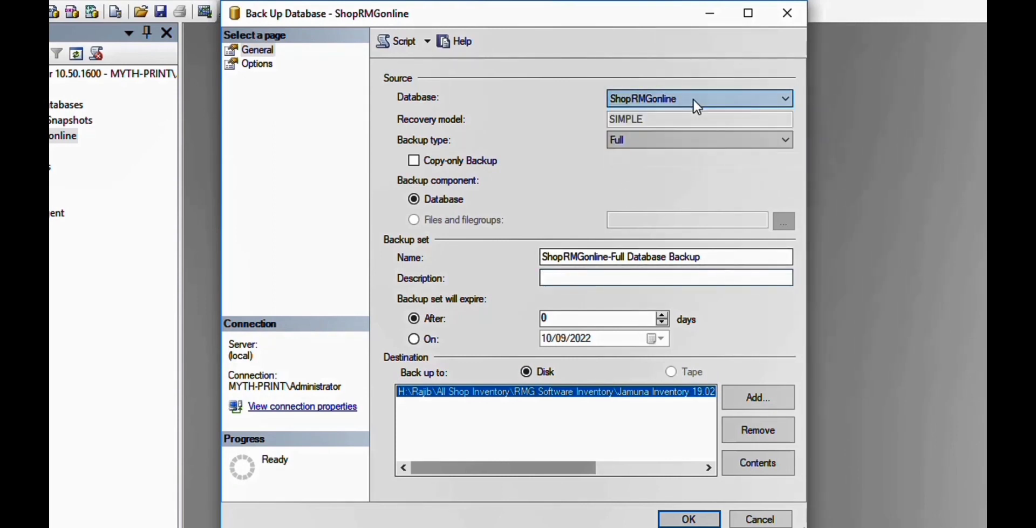
pyautogui.click(657, 137)
pyautogui.click(657, 137)
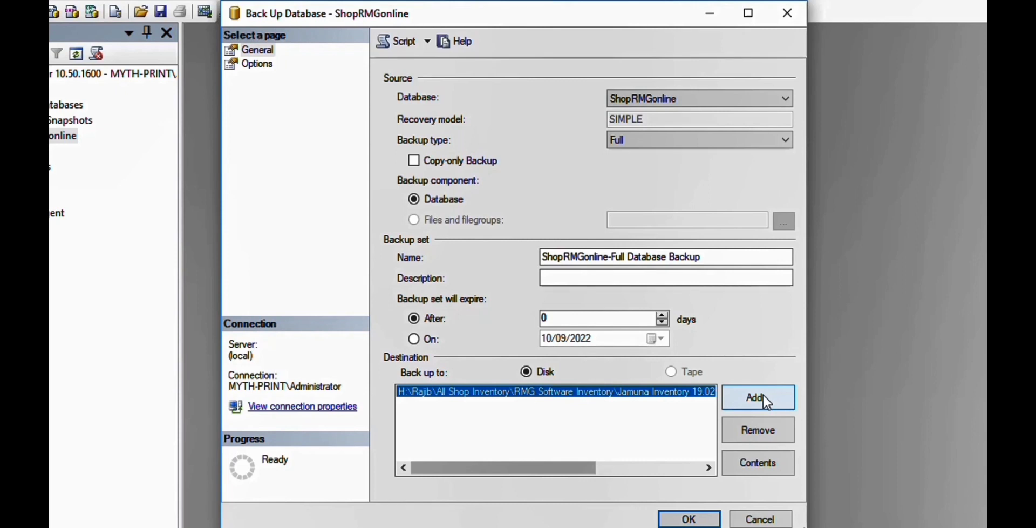
pyautogui.moveTo(546, 468); pyautogui.dragTo(655, 455)
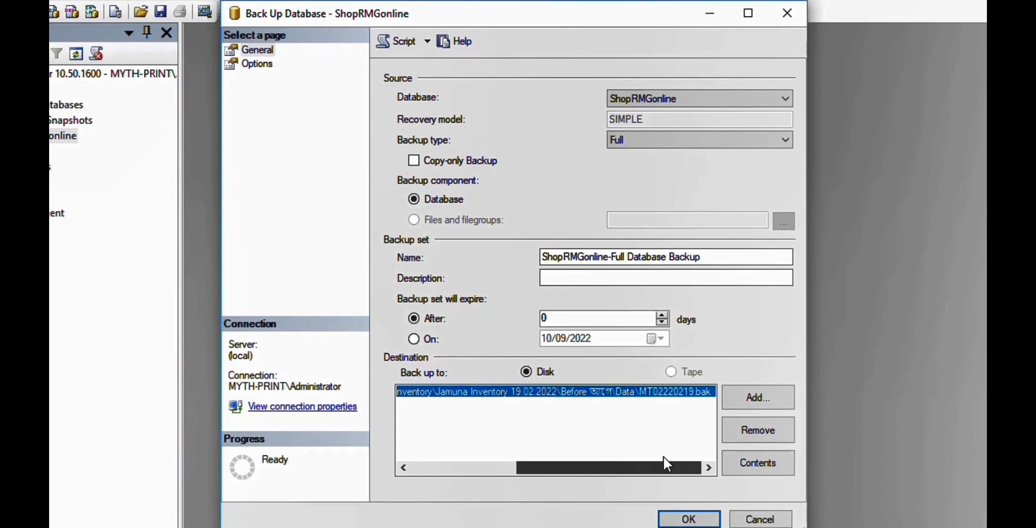
pyautogui.moveTo(663, 455); pyautogui.dragTo(504, 462)
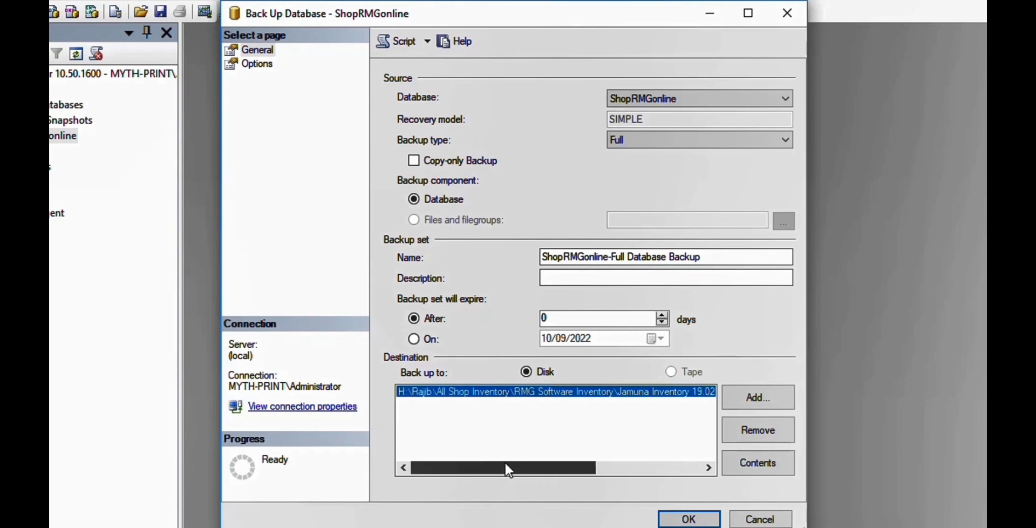
pyautogui.click(755, 399)
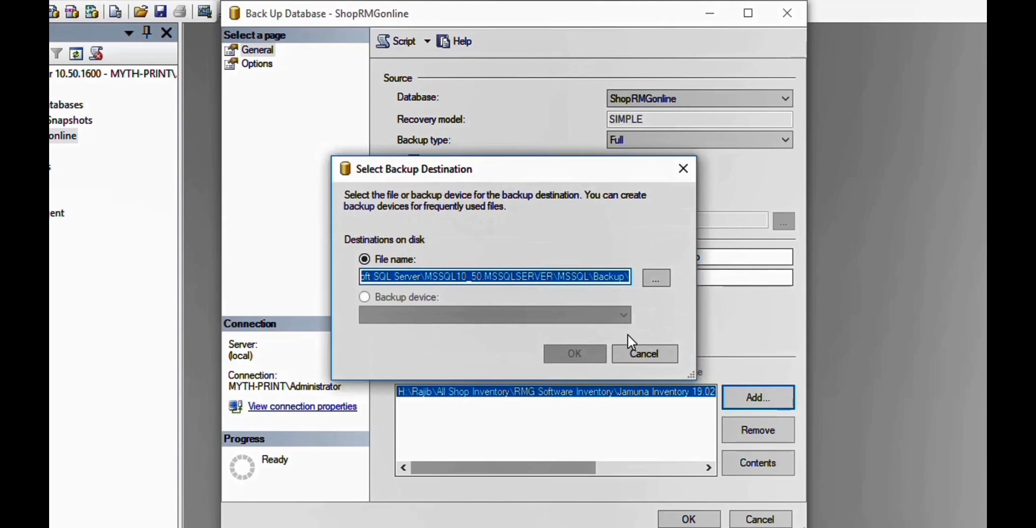
pyautogui.click(655, 277)
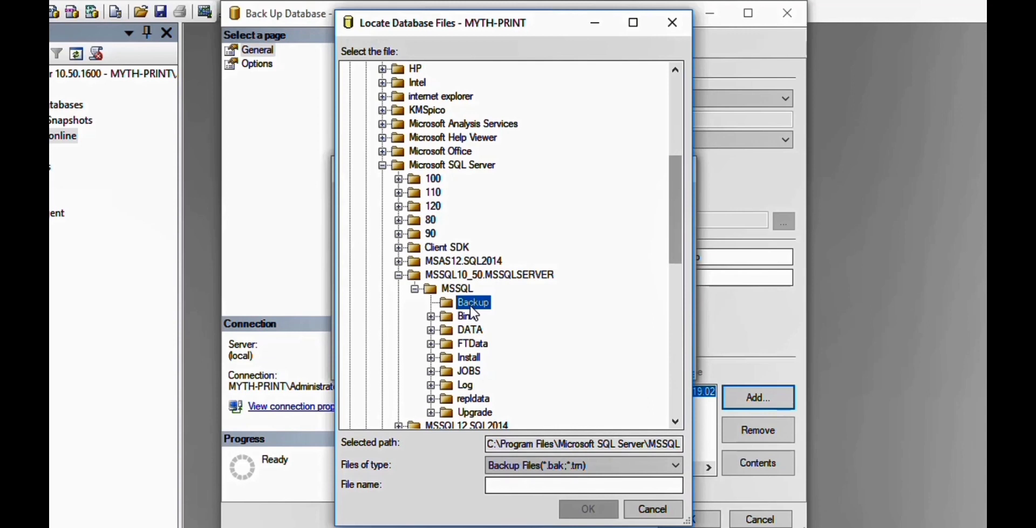
pyautogui.click(538, 489)
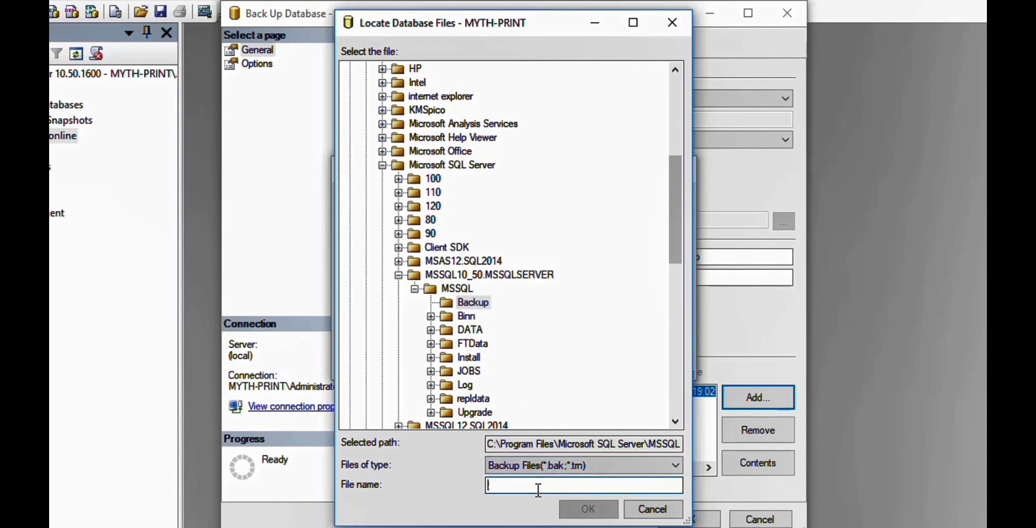
pyautogui.click(469, 302)
pyautogui.click(550, 482)
pyautogui.click(667, 460)
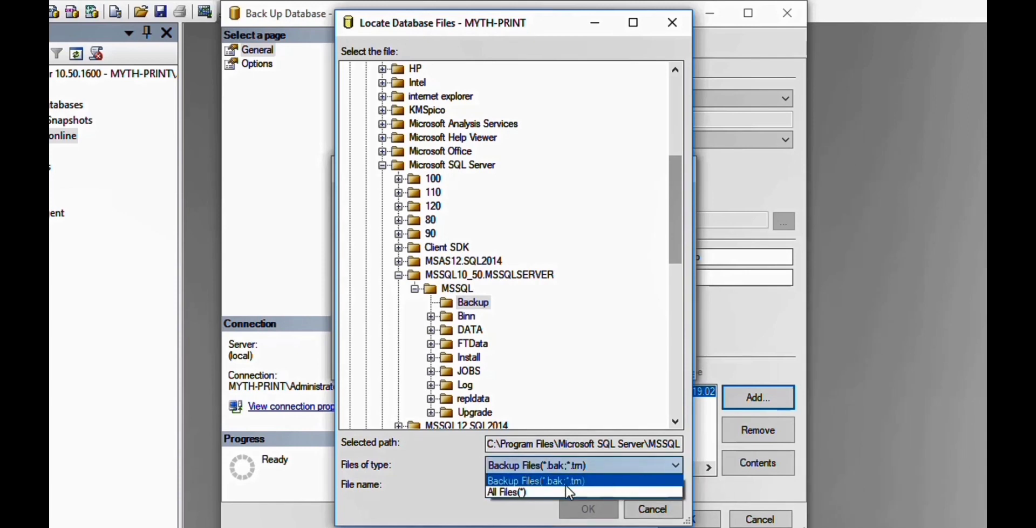
pyautogui.click(637, 505)
pyautogui.click(645, 507)
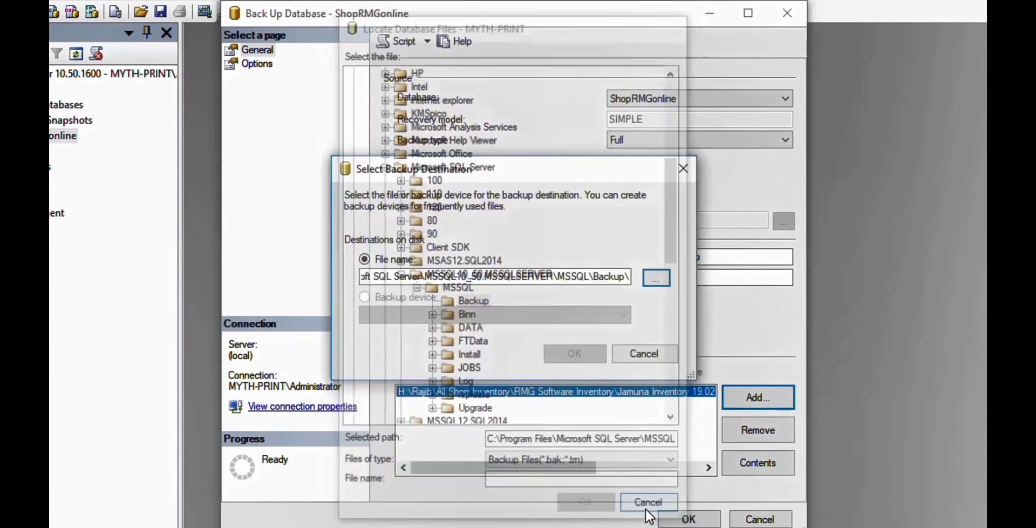
pyautogui.click(640, 356)
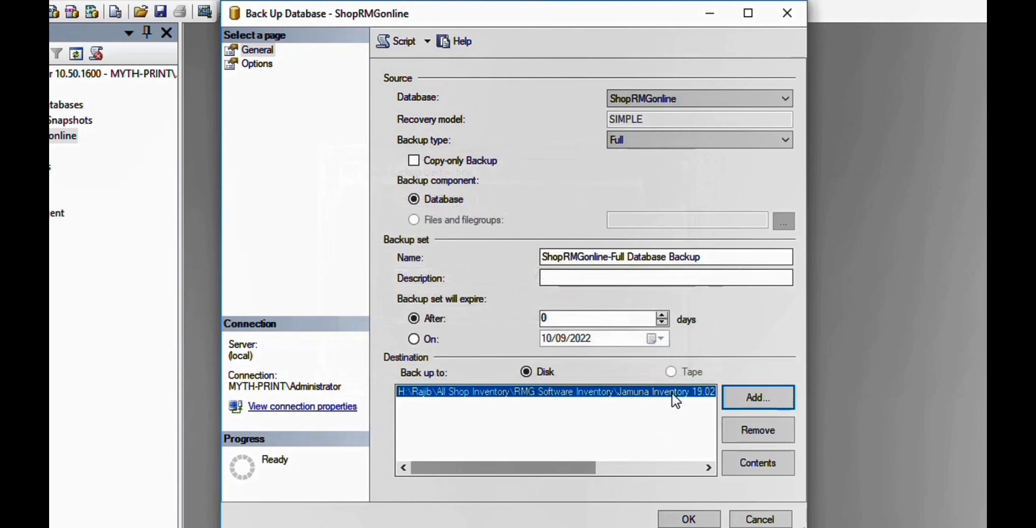
# Run the full backup of ShopRMGonline to the listed MT02220219.bak destination and close the completion message
pyautogui.click(667, 516)
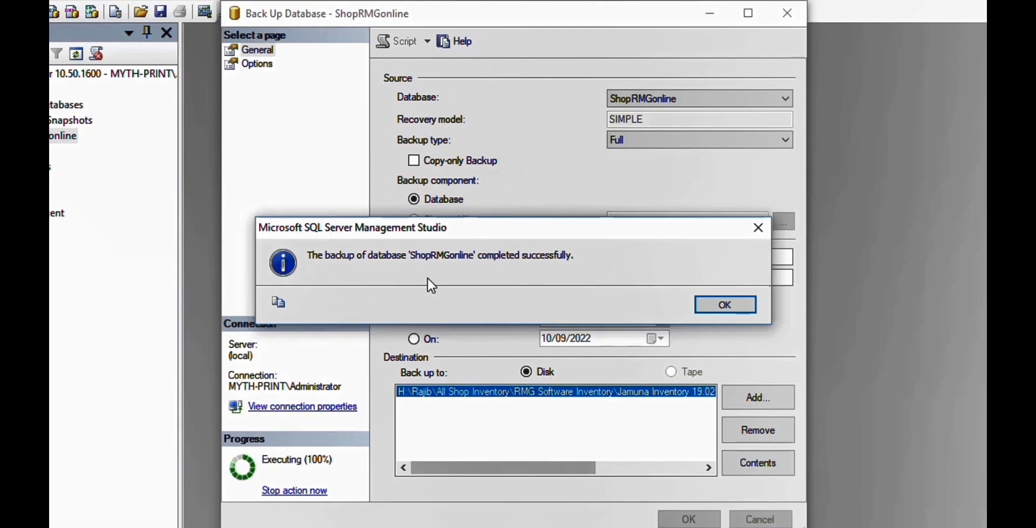
pyautogui.click(734, 306)
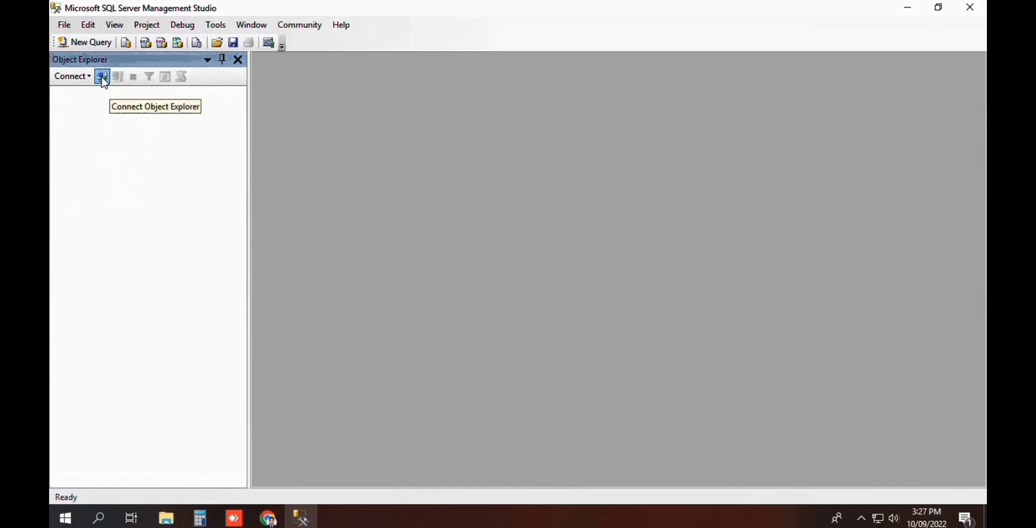
# Open the server connection dialog for the Object Explorer
pyautogui.click(102, 77)
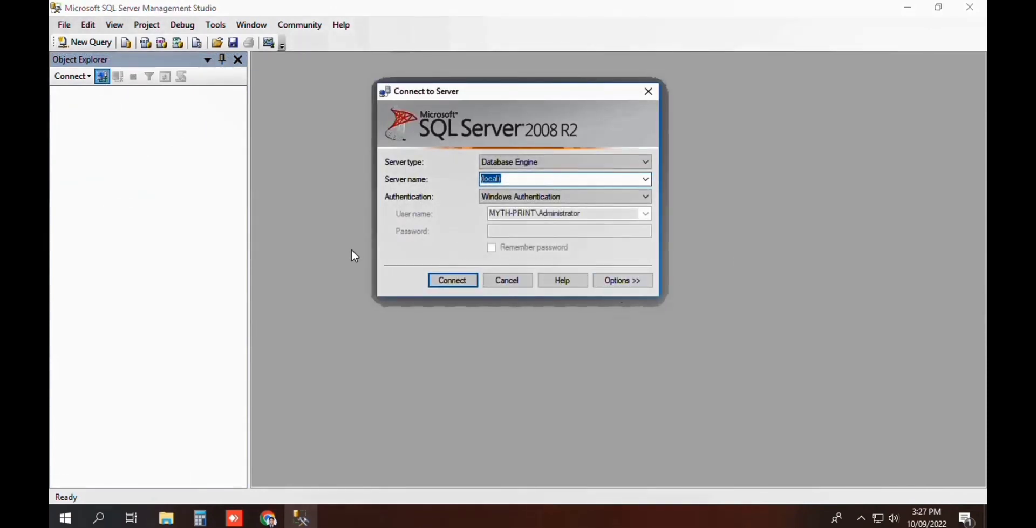